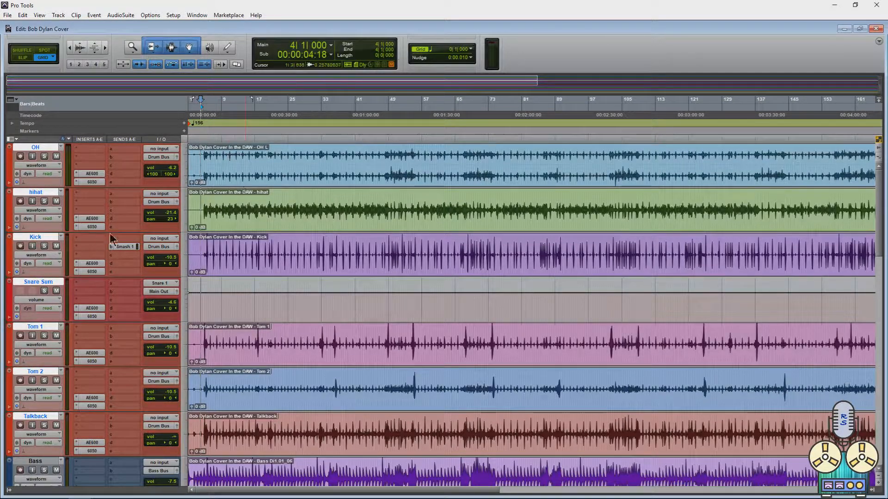
Step: Bypass the inserts on the drum tracks, play the drums from bar 4 and open the OH track's AE600 equalizer
key("shift+a")
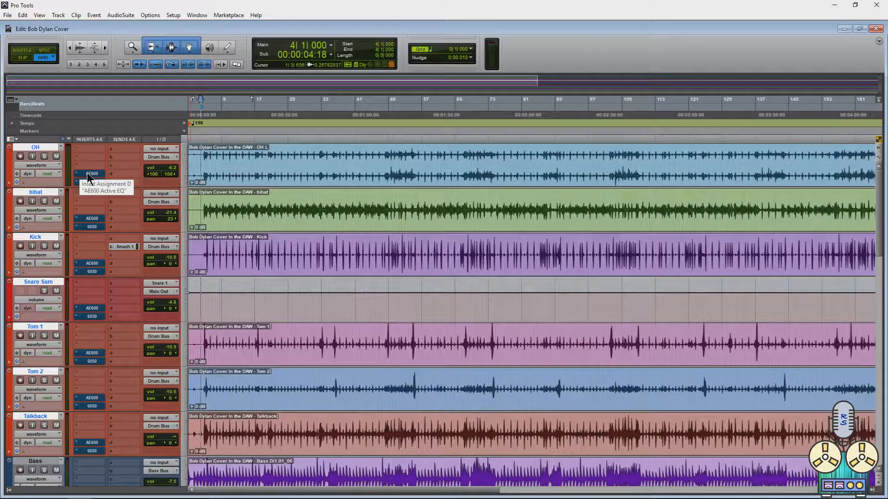
key("space")
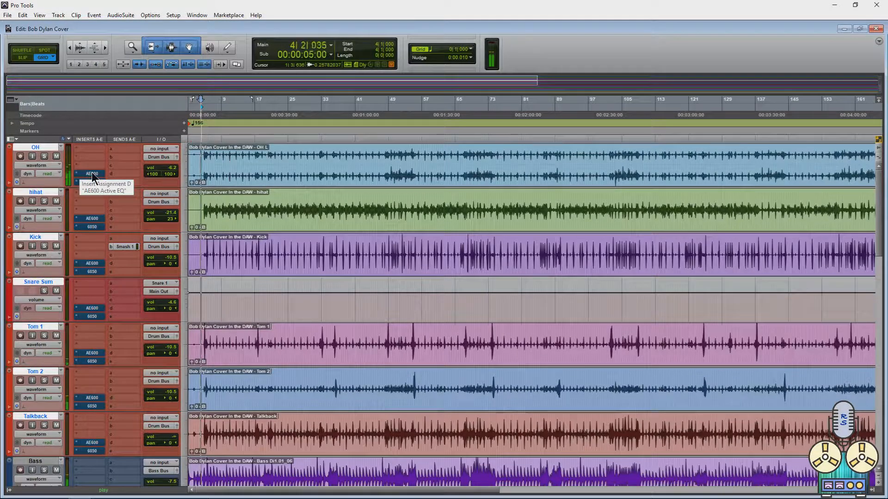
left_click(92, 174)
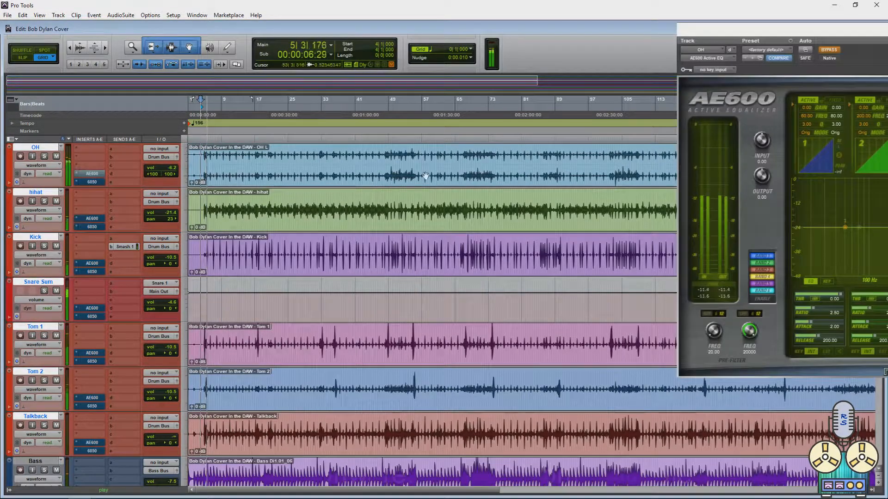
left_click_drag(830, 33, 301, 68)
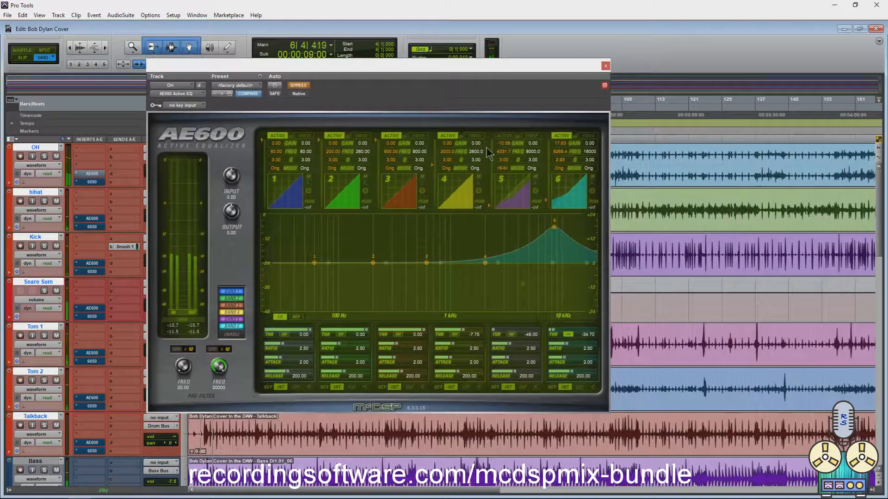
key("space")
Step: Activate band 5 of the OH track's AE600 and set band 6's boost to about 12.9 dB near 7.7 kHz
left_click_drag(553, 227, 551, 244)
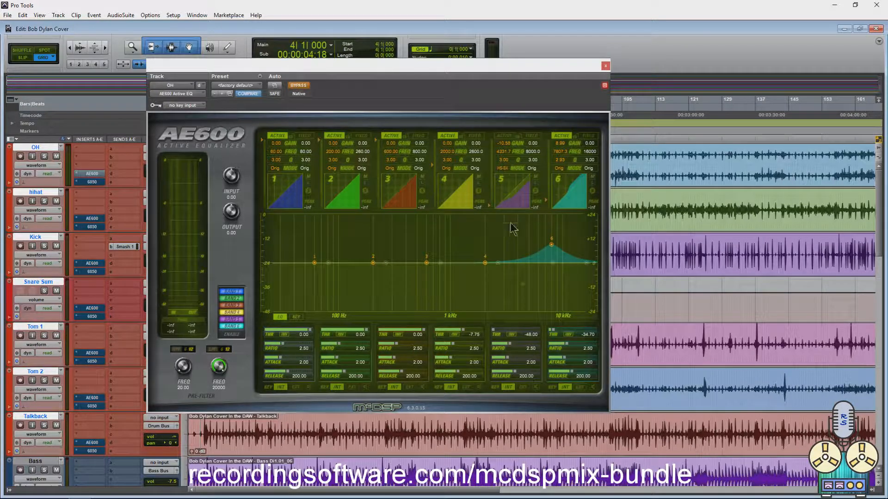
left_click(504, 135)
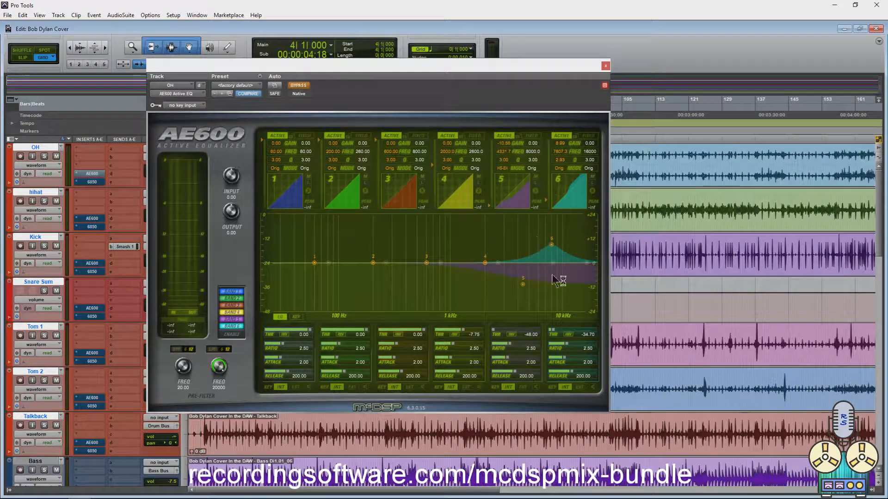
left_click_drag(551, 244, 550, 236)
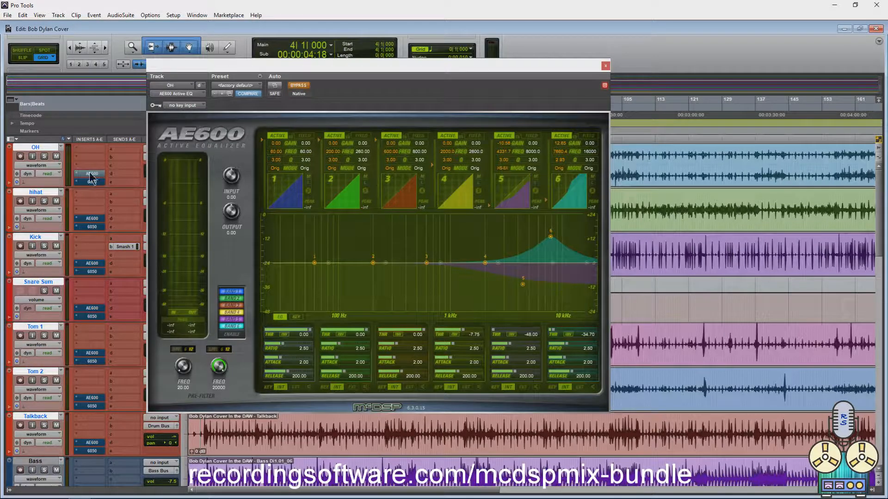
Step: Re-enable the drum tracks' inserts, close the AE600 and play the drums from bar 4 to compare the processing
key("shift+a")
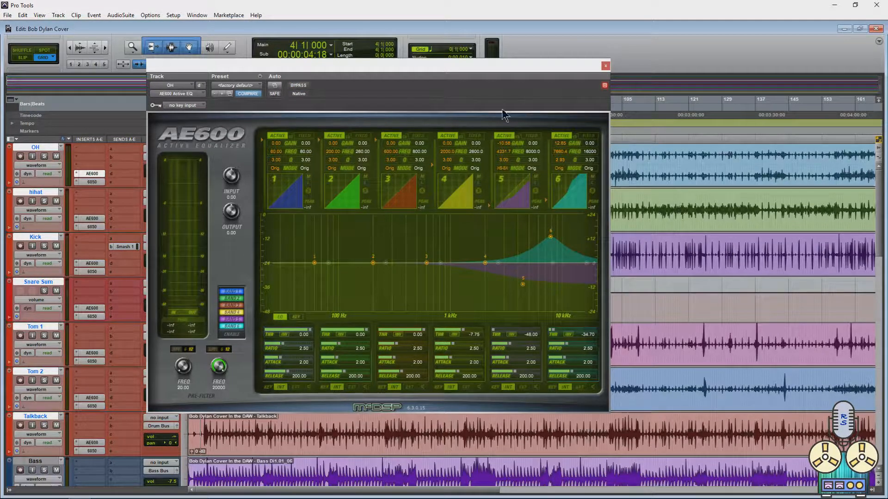
left_click(605, 66)
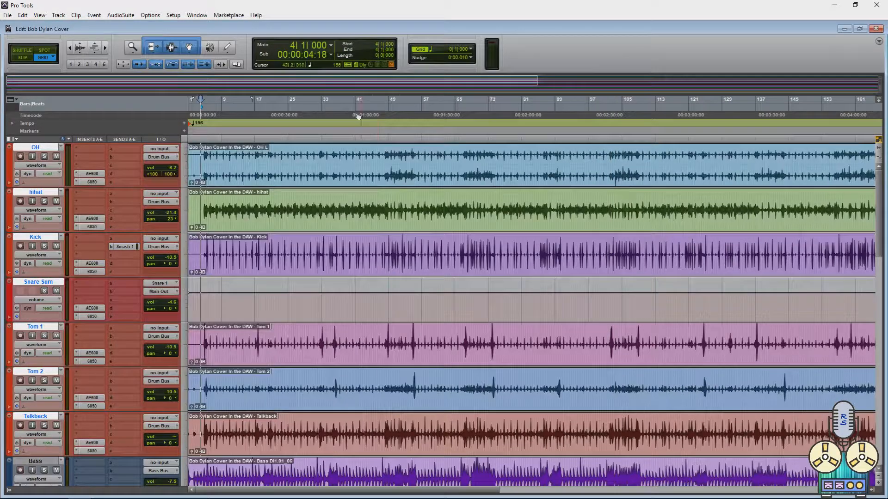
key("space")
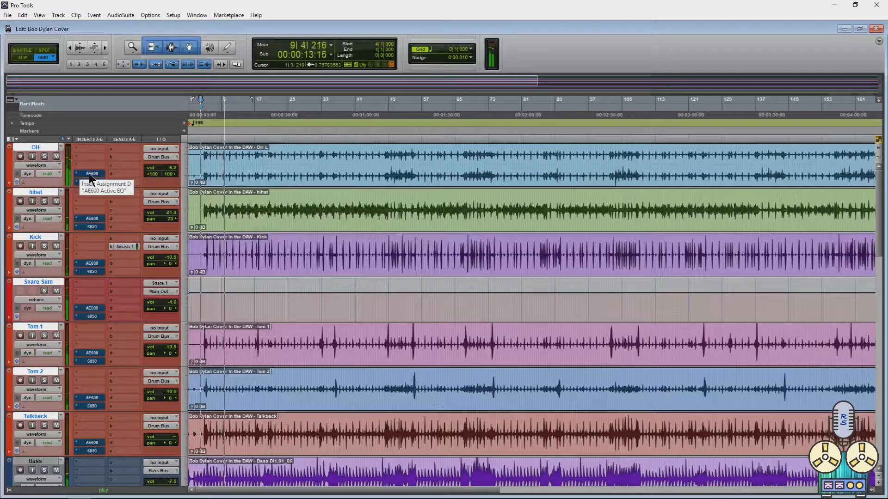
key("space")
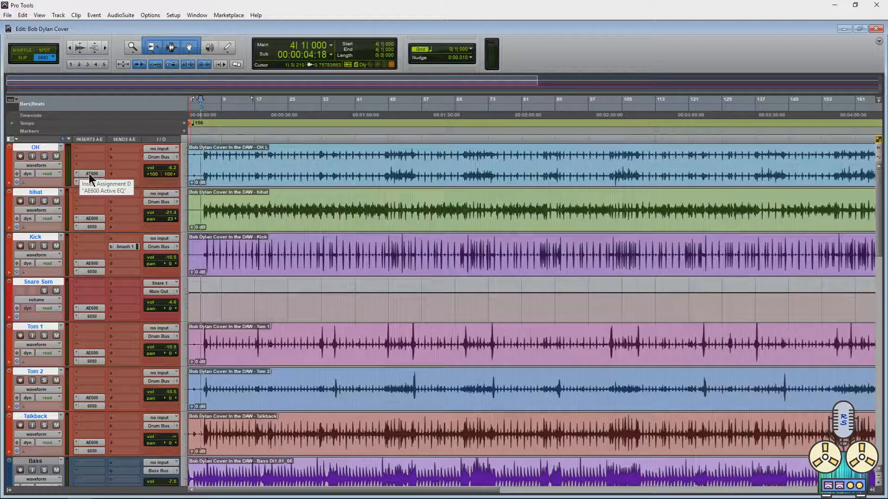
Step: Solo the OH track and reopen its AE600 equalizer, positioned clear of the track controls
left_click(44, 156)
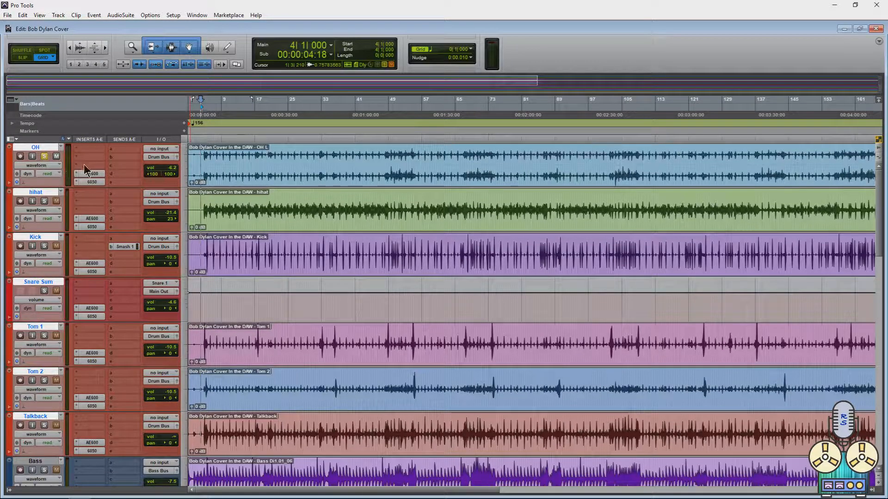
left_click(91, 174)
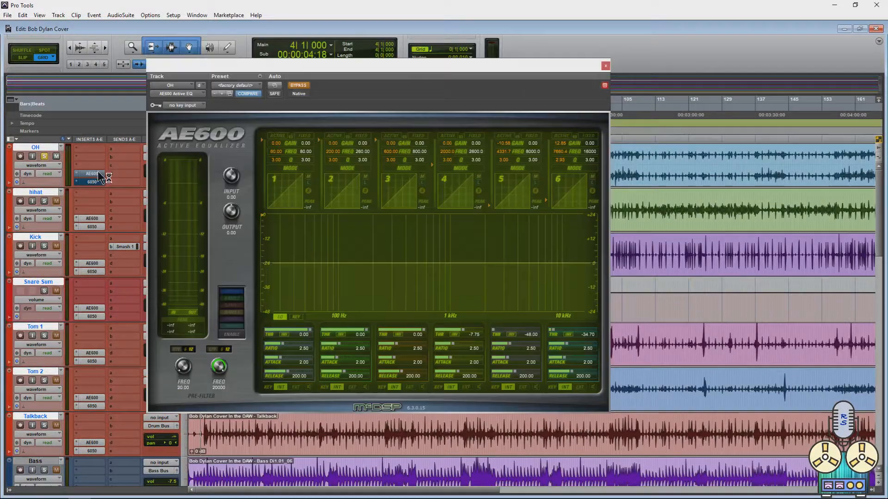
left_click_drag(352, 67, 469, 73)
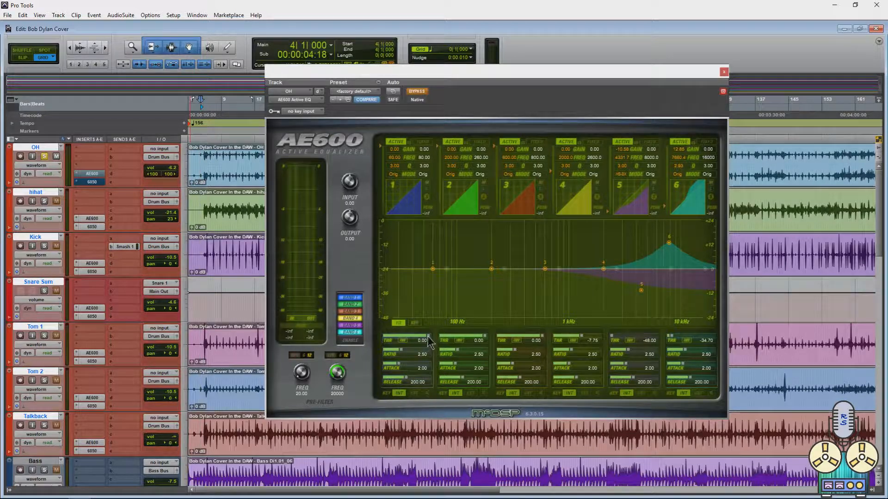
Step: Adjust the threshold of band 1 in the AE600, settling on -1.16
left_click_drag(428, 343, 396, 343)
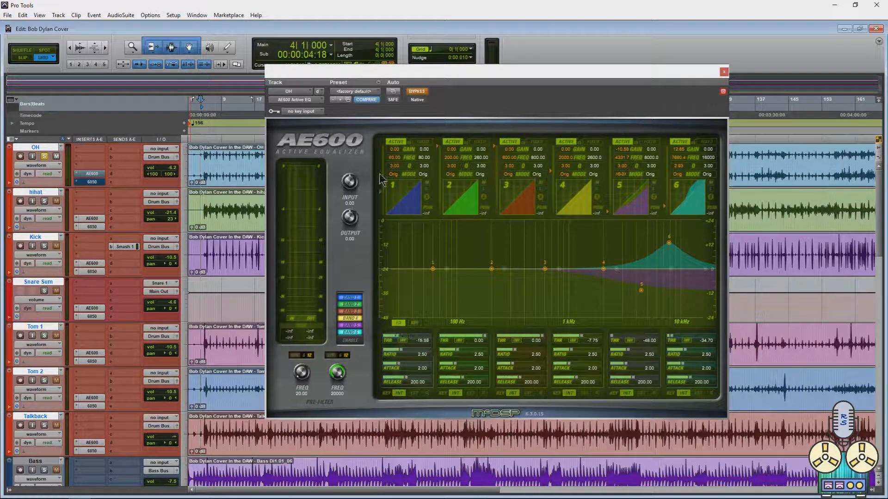
left_click_drag(380, 175, 381, 151)
left_click_drag(396, 385, 412, 398)
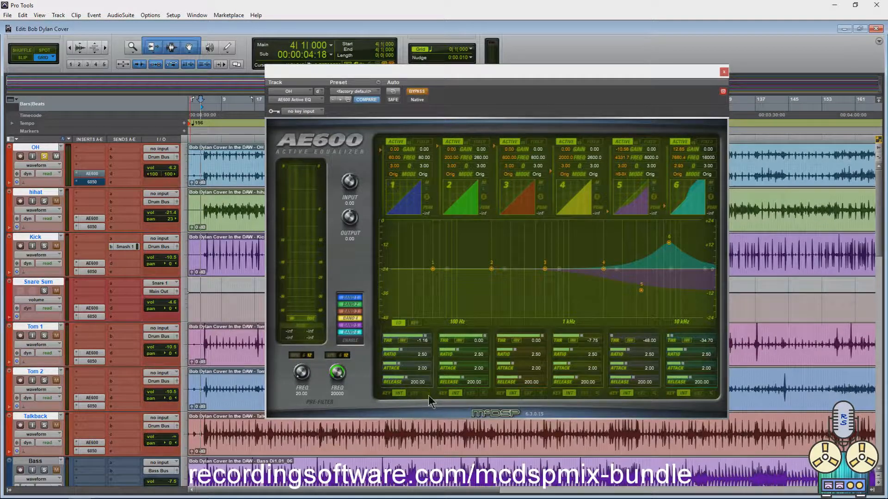
Step: Boost band 1 of the AE600 by about 12.6 dB near 87 Hz
left_click(394, 174)
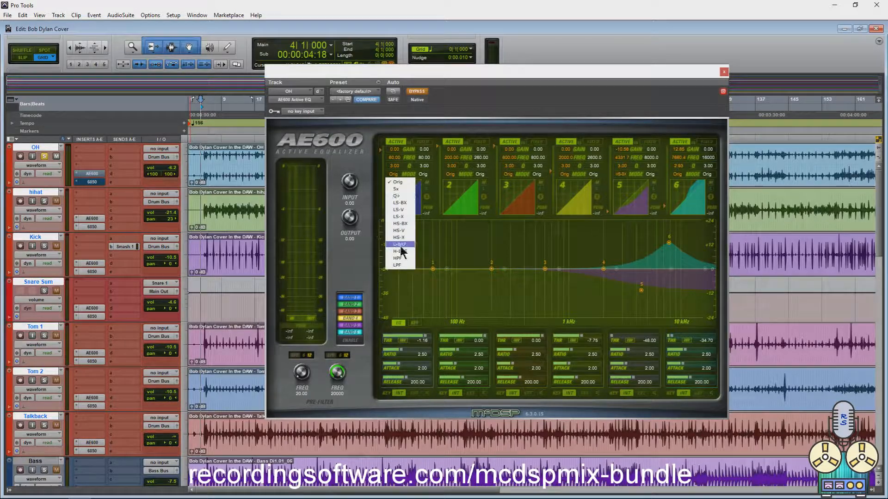
left_click(441, 250)
left_click_drag(432, 270, 451, 243)
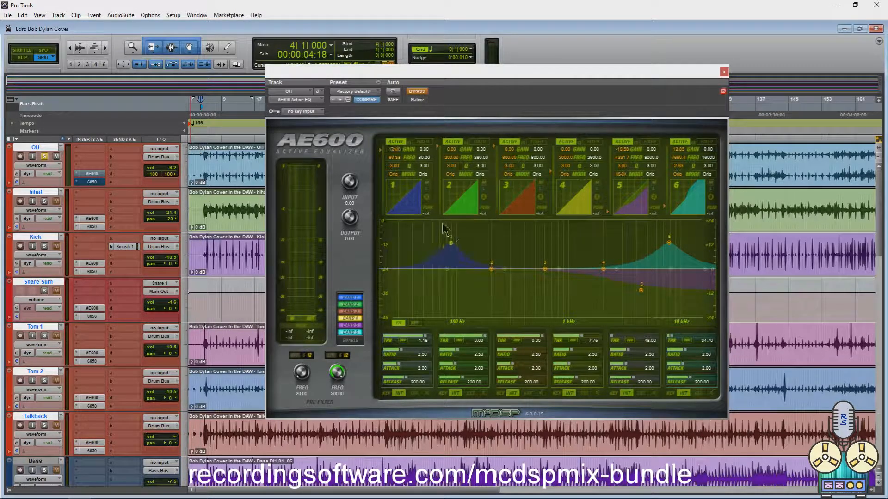
Step: Try several filter shapes on band 1 of the AE600, including Q+, LS-X and HS-X
left_click(394, 174)
left_click(395, 180)
left_click(394, 175)
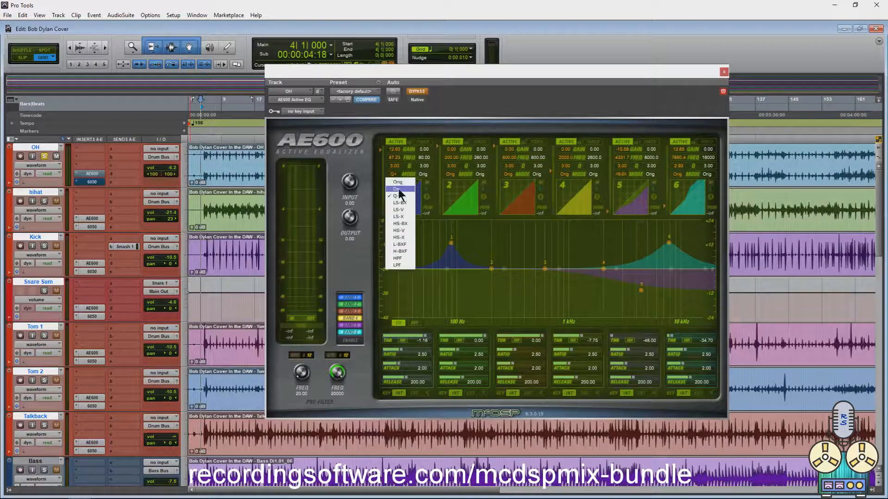
left_click(396, 189)
left_click(394, 175)
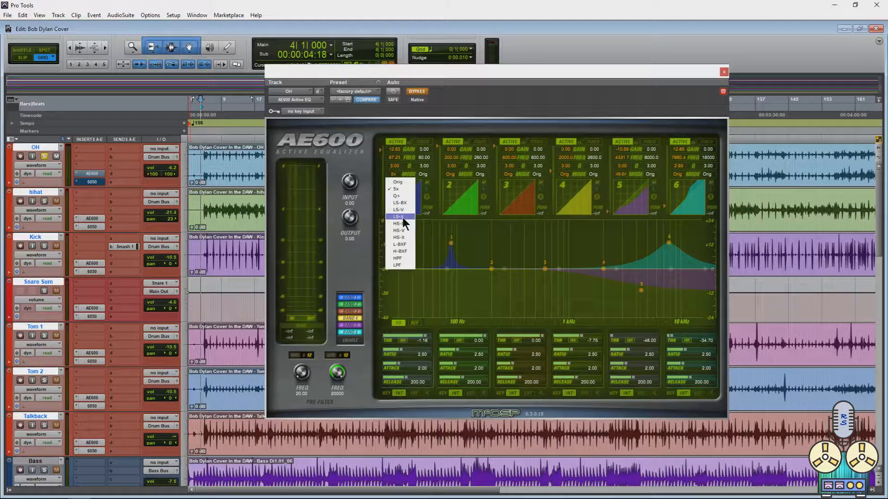
left_click(401, 217)
left_click(393, 175)
left_click(400, 224)
left_click(394, 175)
left_click(401, 245)
Step: Set band 1 of the AE600 to the HPF shape at about 130 Hz and deactivate the band
left_click(394, 175)
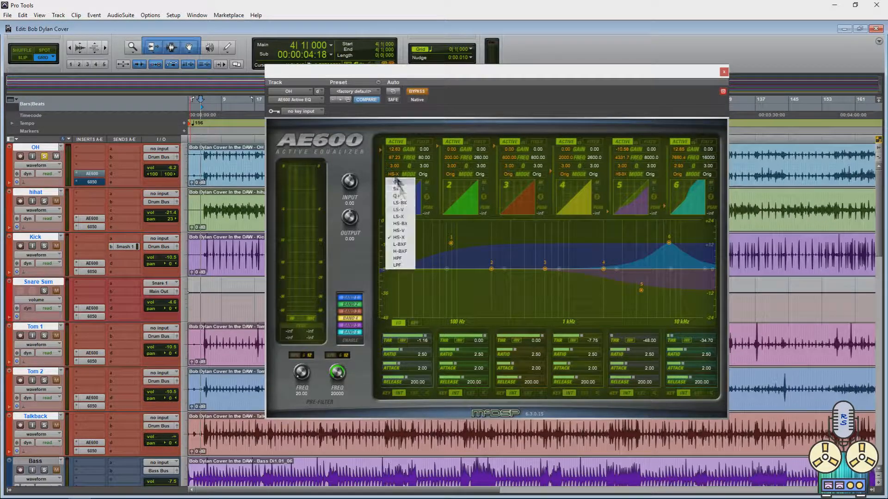
left_click(401, 267)
left_click_drag(452, 242, 470, 239)
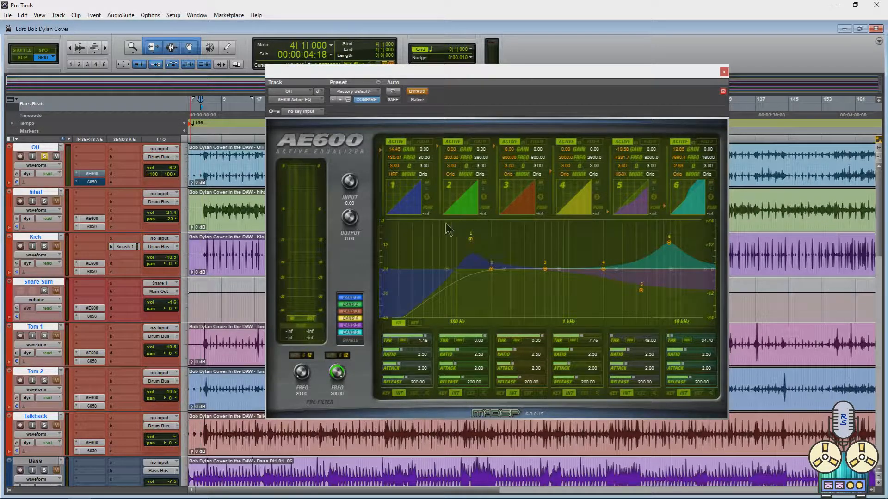
left_click(397, 142)
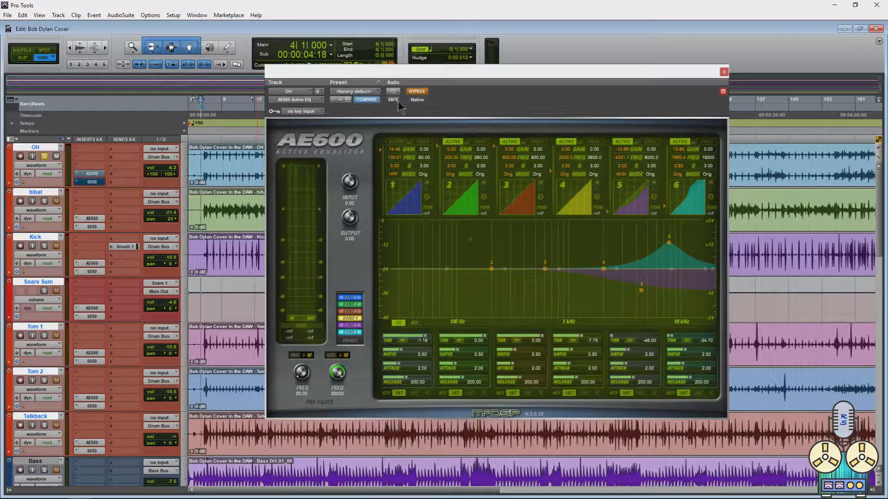
Step: Turn off the AE600's bypass and, with the OH track playing, set band 5's cut to about -11 dB near 4.5 kHz
left_click(422, 91)
key("space")
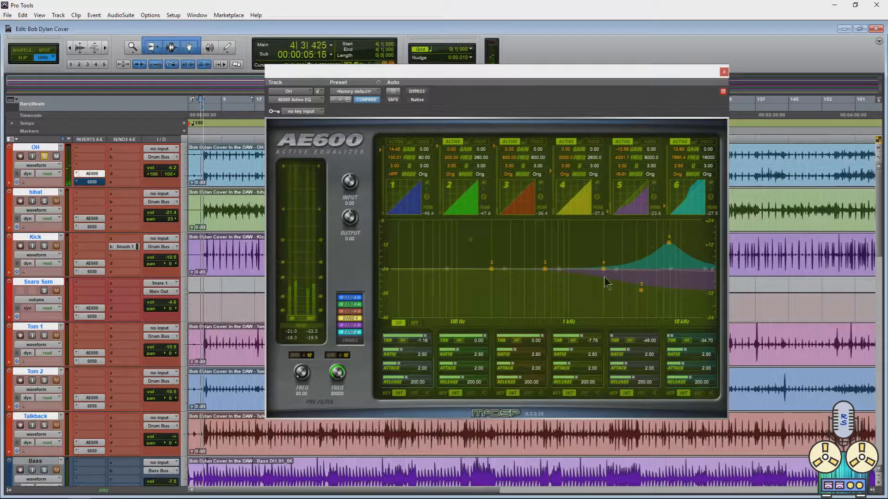
mouse_move(642, 290)
left_mouse_down()
mouse_move(640, 310)
mouse_move(645, 216)
mouse_move(643, 292)
left_mouse_up()
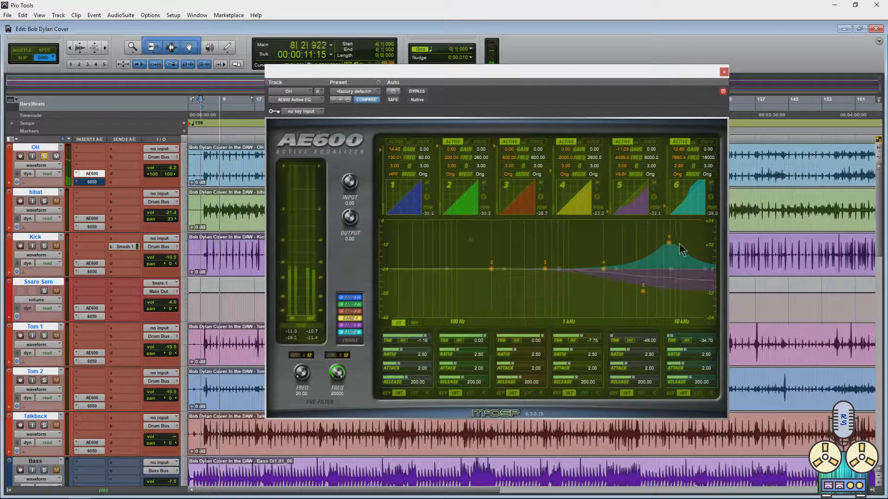
Step: Set band 6 to about 17.2 dB near 8 kHz, with a threshold of -46.25 and a Q of about 4.34
mouse_move(669, 242)
left_mouse_down()
mouse_move(672, 227)
mouse_move(671, 234)
left_mouse_up()
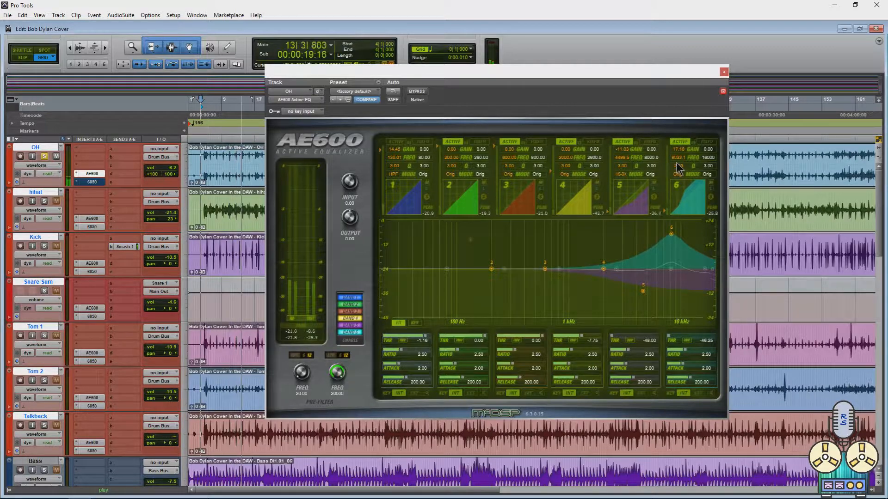
left_click_drag(677, 168, 679, 161)
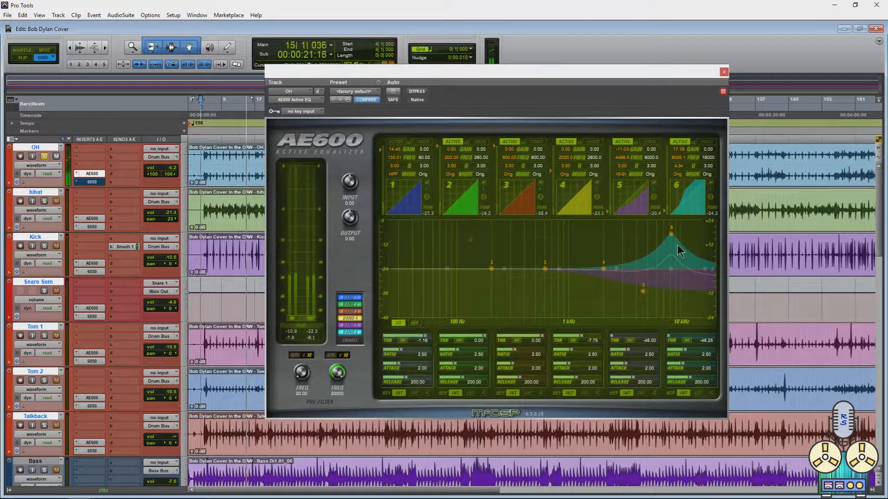
Step: Compare the soloed OH track with the AE600 bypassed and active, and stop playback
left_click(417, 92)
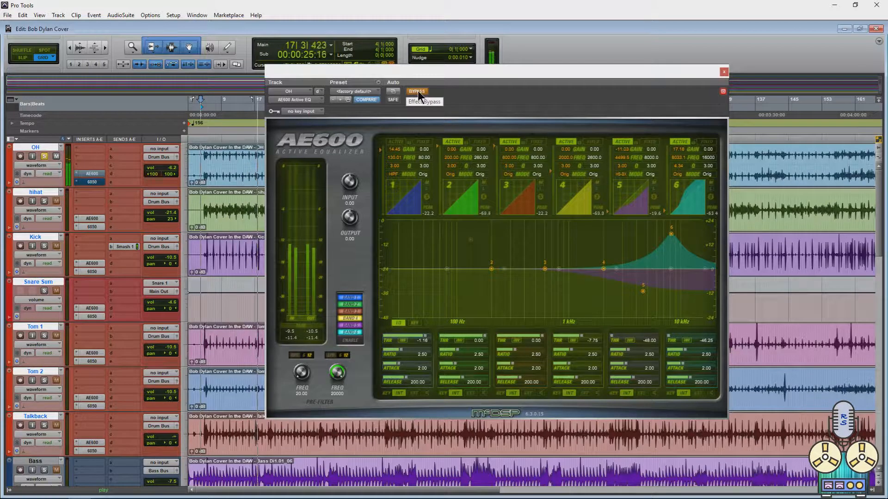
left_click(418, 92)
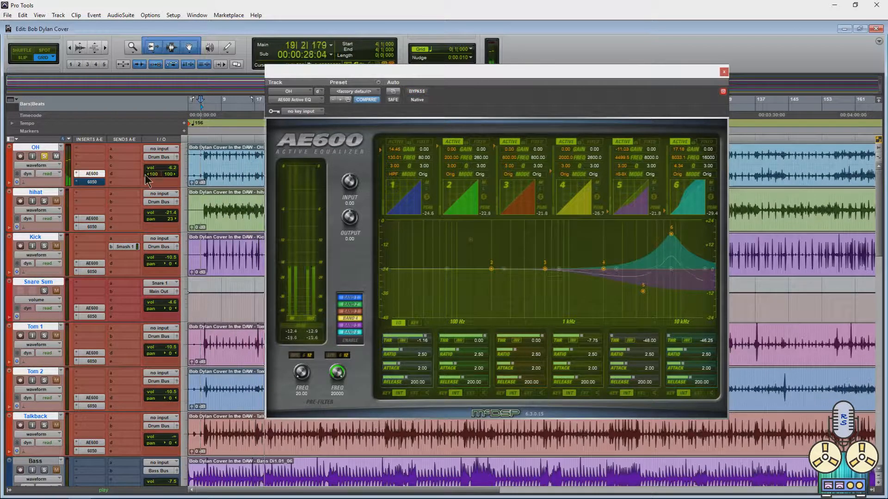
key("space")
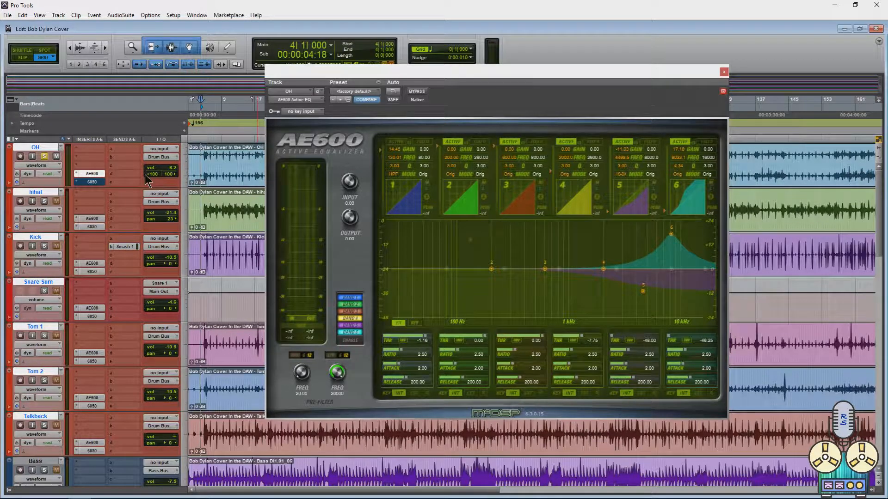
Step: Open the OH track's 6050 Ultimate Channel Strip and browse its EQ, additional effect and compressor module lists
left_click(90, 182)
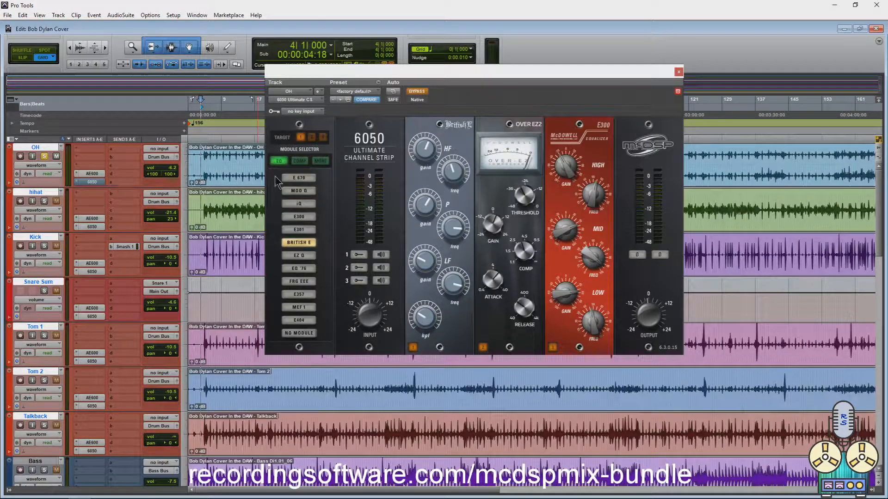
left_click(300, 160)
left_click(278, 161)
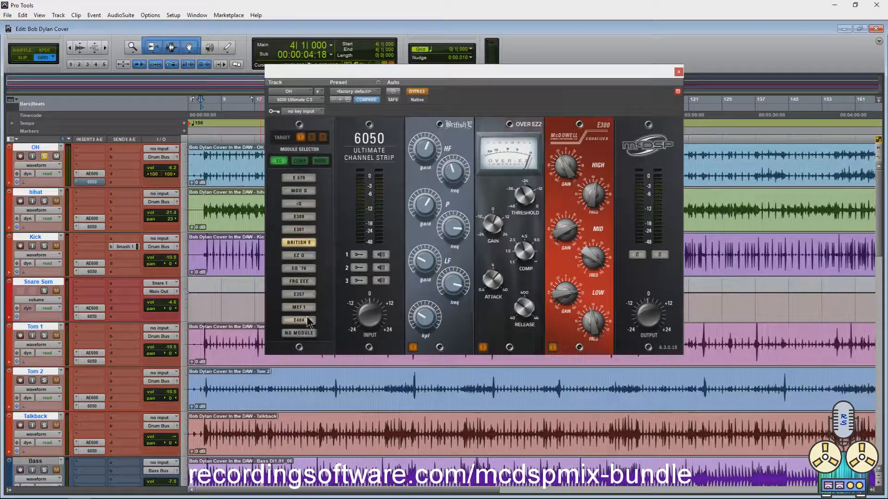
left_click(320, 161)
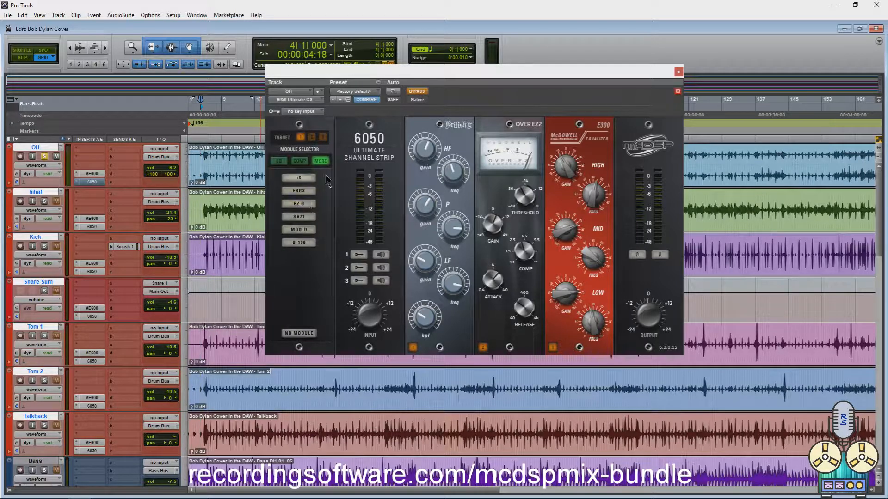
left_click(300, 161)
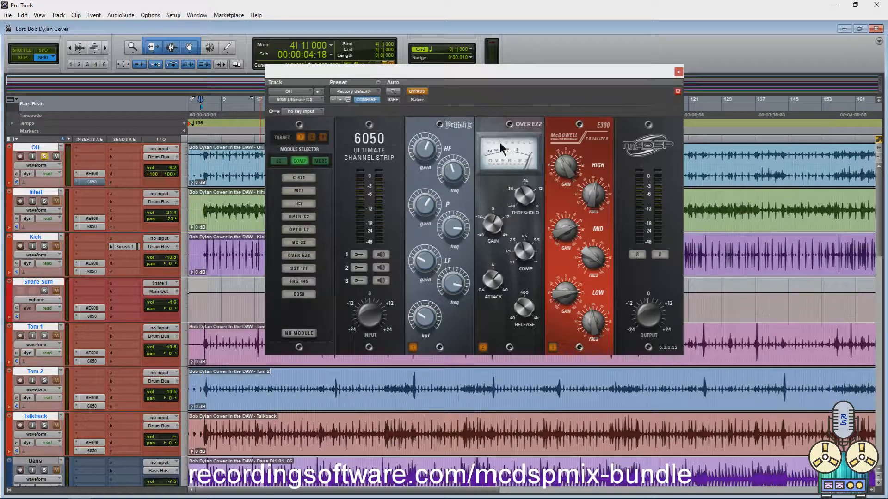
Step: Try the MT2 and OPTO-C2 compressors in the 6050's second module slot and load the D358 there
left_click(300, 191)
left_click(299, 216)
left_click(299, 294)
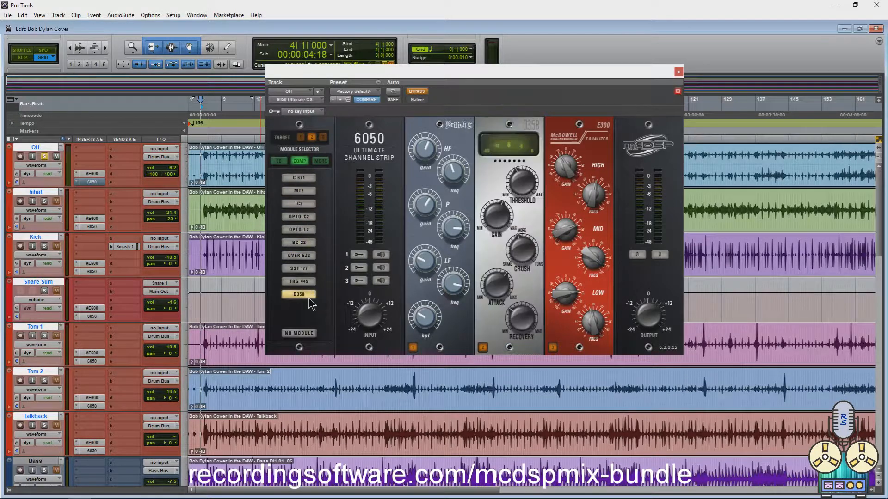
Step: Try the SST '77, BC-22, OPTO-L2, iC2, MT2 and C671 compressors in the OH strip's second module slot
left_click(300, 268)
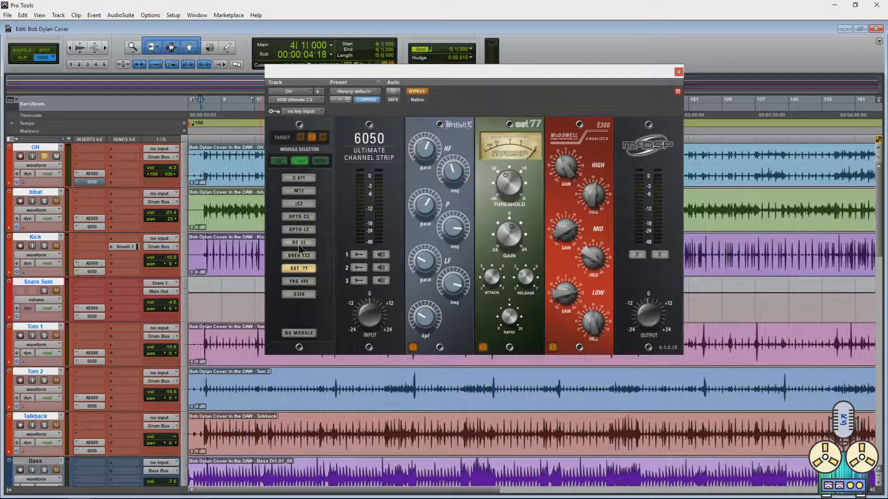
left_click(299, 243)
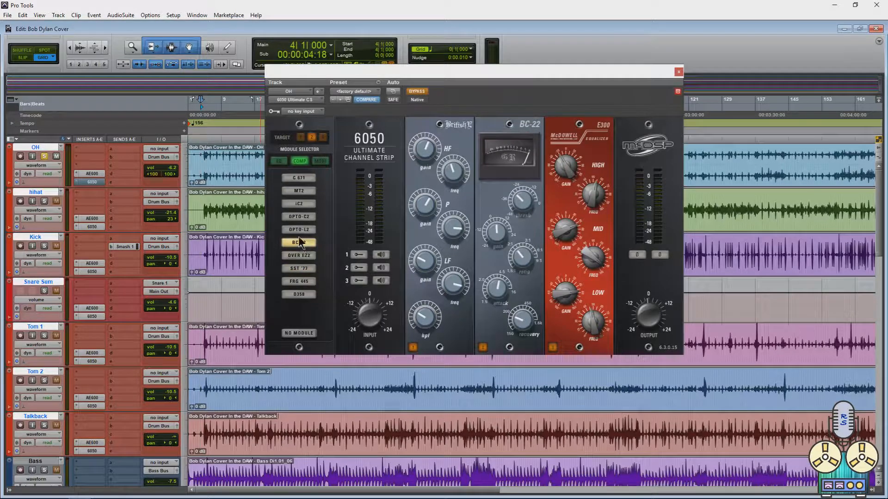
left_click(300, 229)
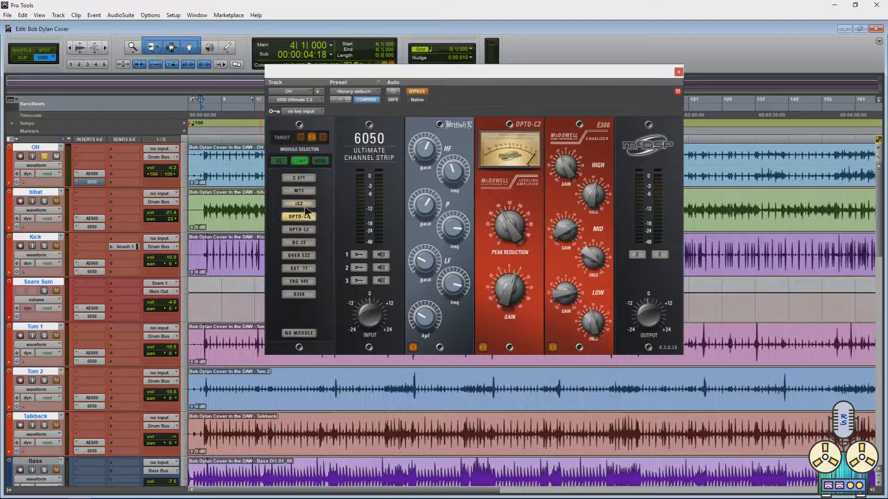
left_click(299, 204)
left_click(300, 191)
left_click(300, 180)
left_click(301, 189)
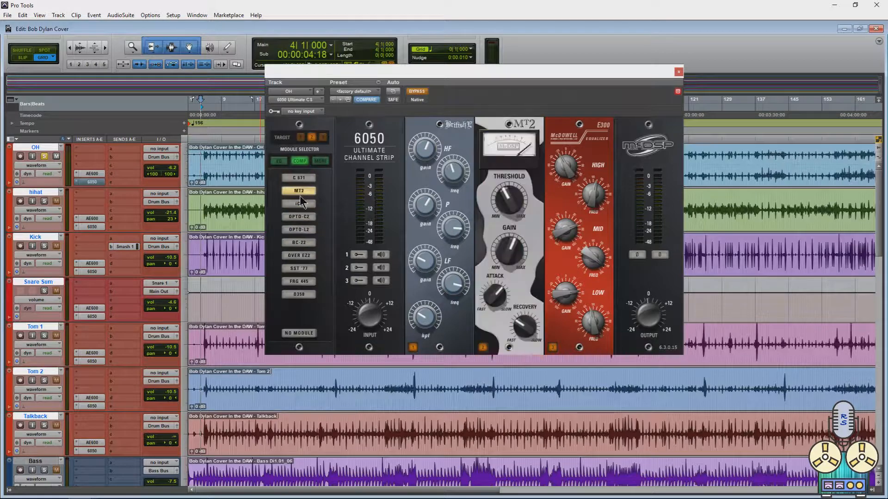
left_click(299, 180)
Step: Step through the OPTO and BC-22 compressors, load the OVER EZ2 in the second module slot, and take the strip out of bypass
left_click(296, 218)
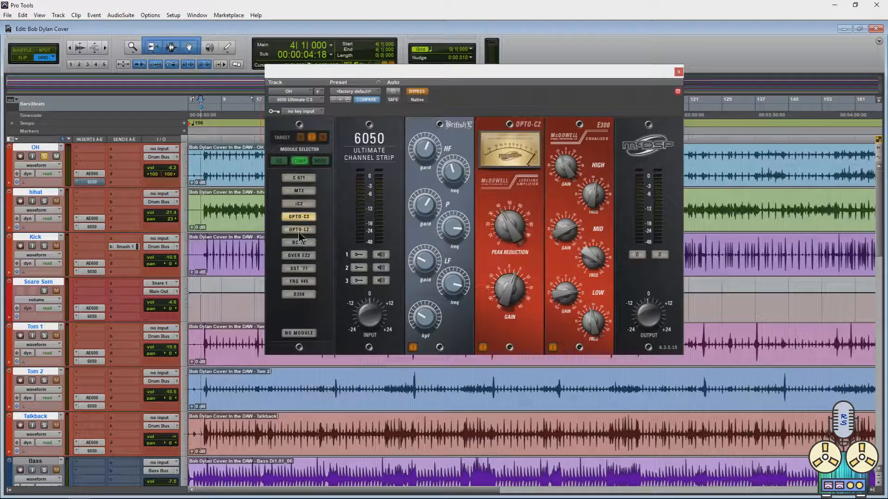
left_click(299, 229)
left_click(298, 242)
left_click(301, 255)
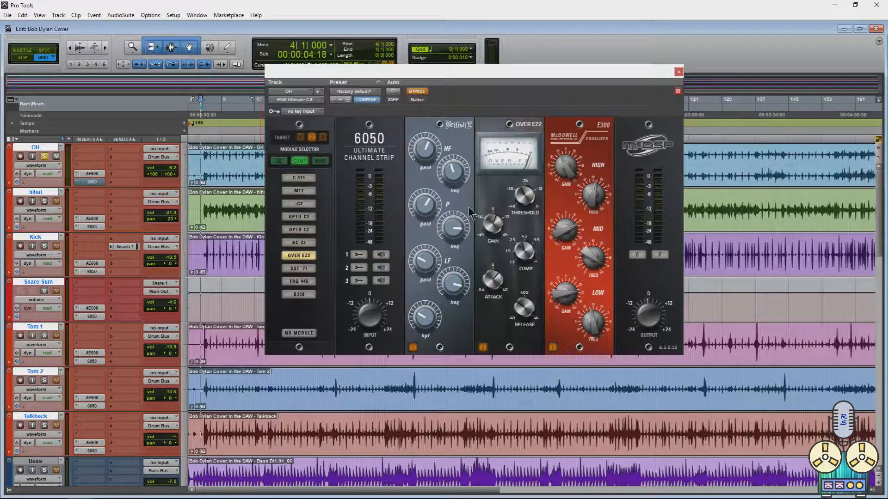
left_click(415, 92)
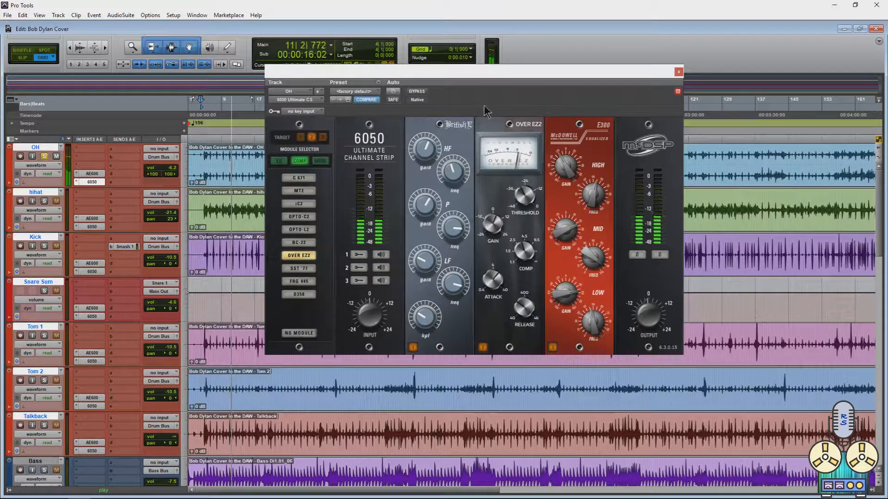
Step: Compare the soloed OH track with its 6050 bypassed and active, and stop playback
left_click(419, 92)
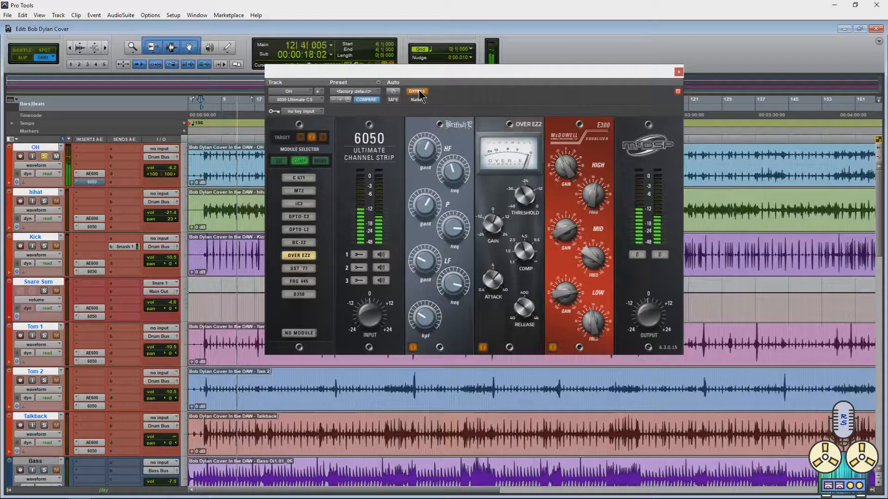
left_click(84, 181, "ctrl")
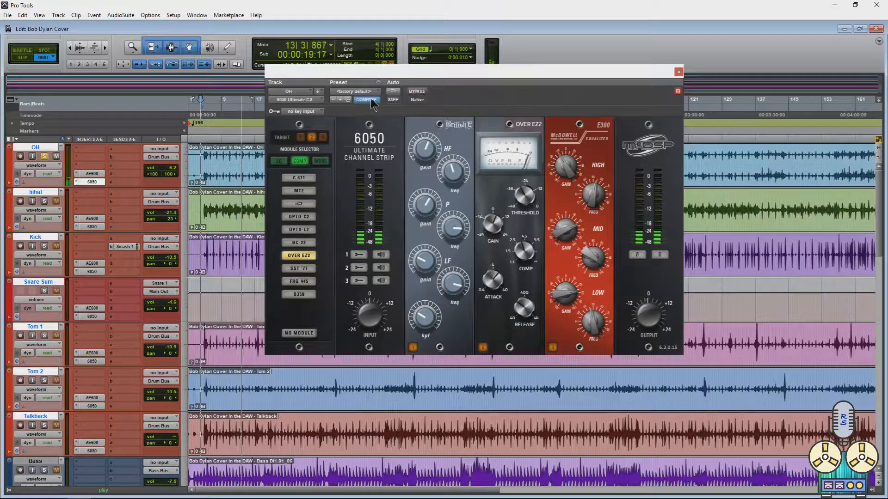
left_click(95, 181, "ctrl")
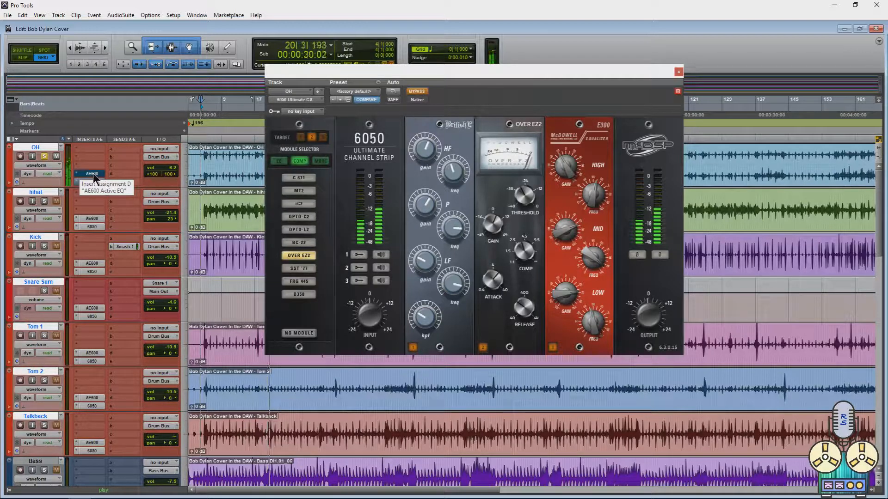
left_click(95, 179, "ctrl")
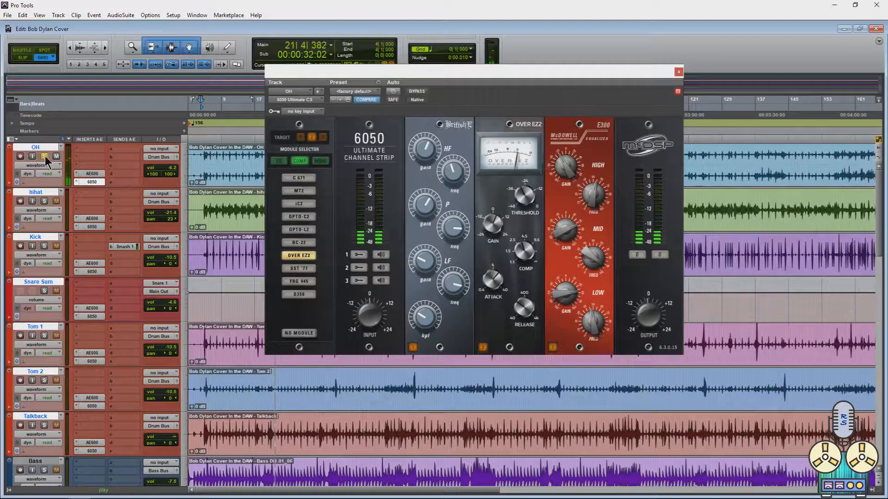
key("space")
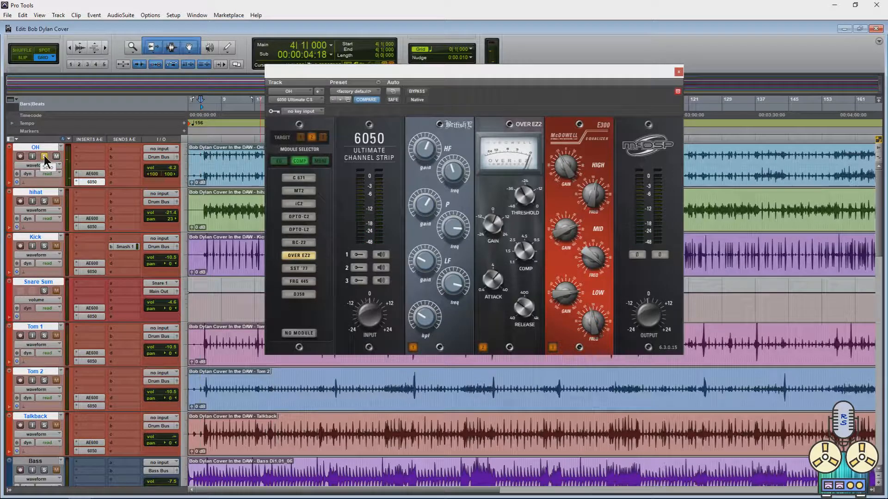
Step: Solo the hihat track instead of OH and open its 6050 Ultimate Channel Strip
left_click(45, 157)
left_click(44, 202)
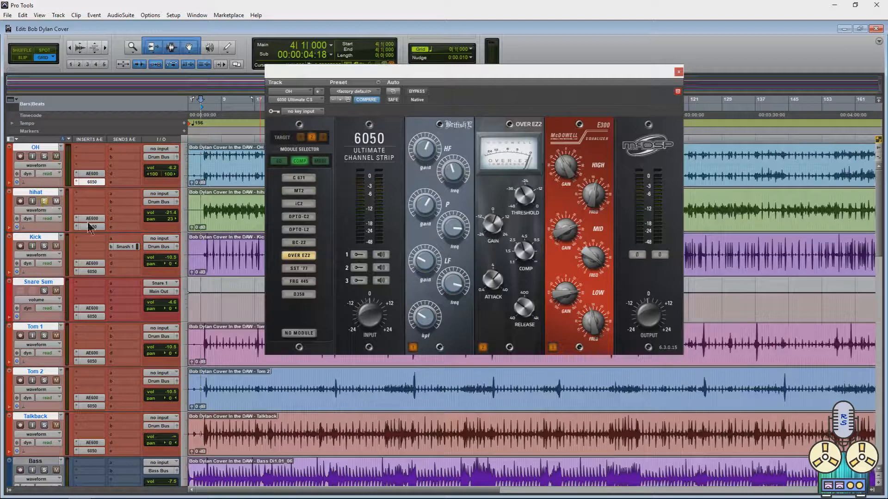
left_click(92, 227)
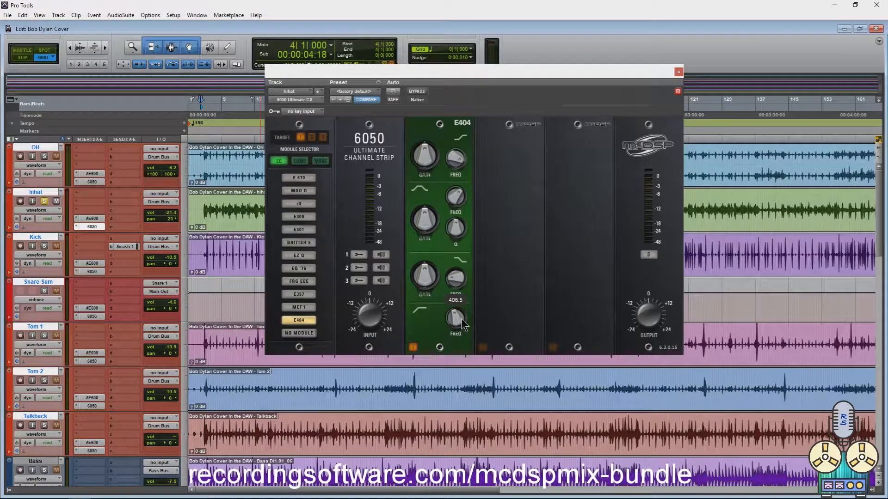
Step: Try the S671 saturation, MOO-D and D-100 effects in the hihat strip's second module slot, and empty the slot again
left_click(505, 282)
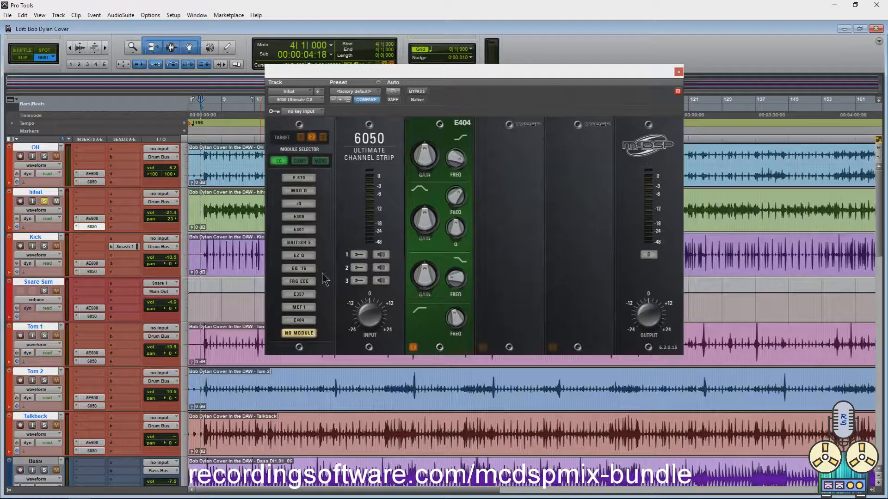
left_click(321, 161)
left_click(299, 216)
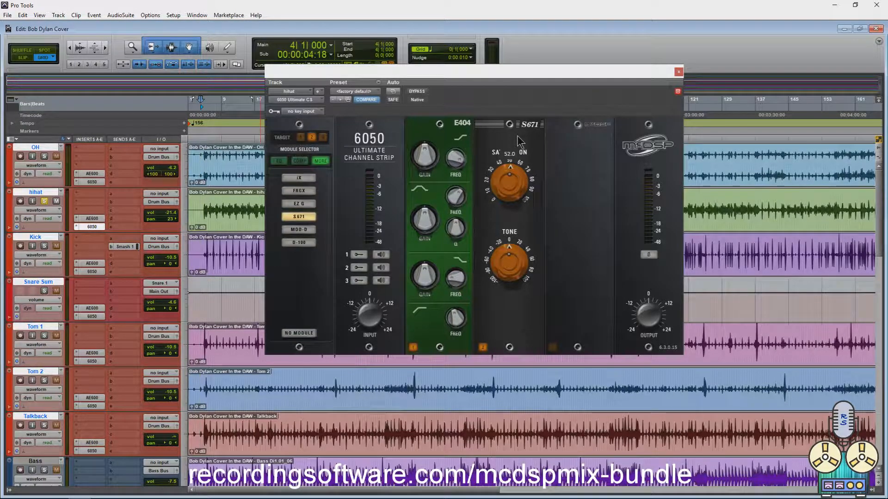
left_click_drag(517, 135, 517, 150)
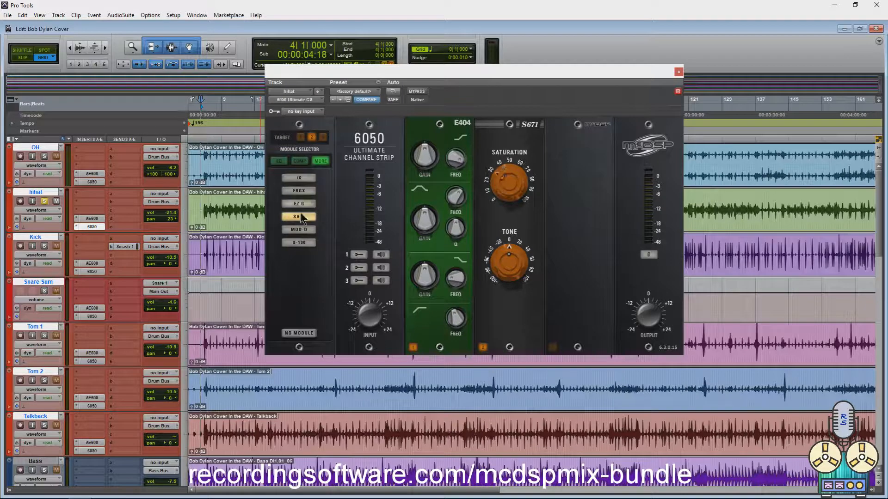
left_click(300, 229)
left_click(301, 243)
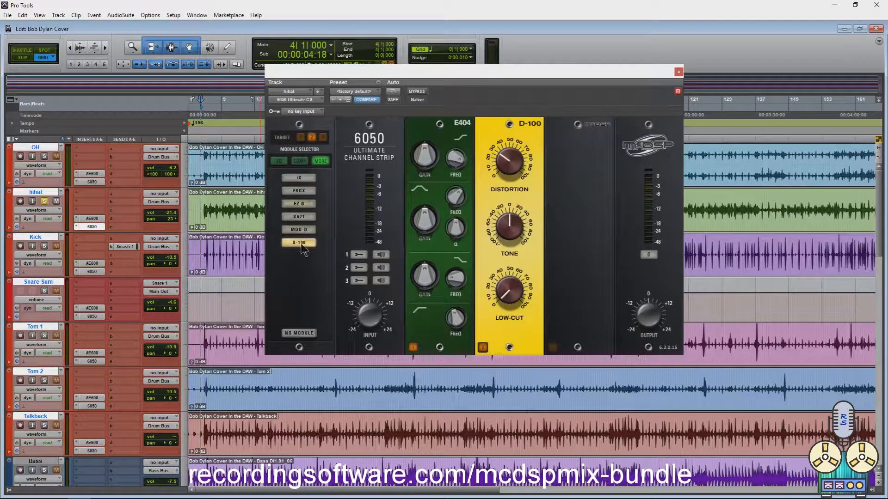
left_click(299, 333)
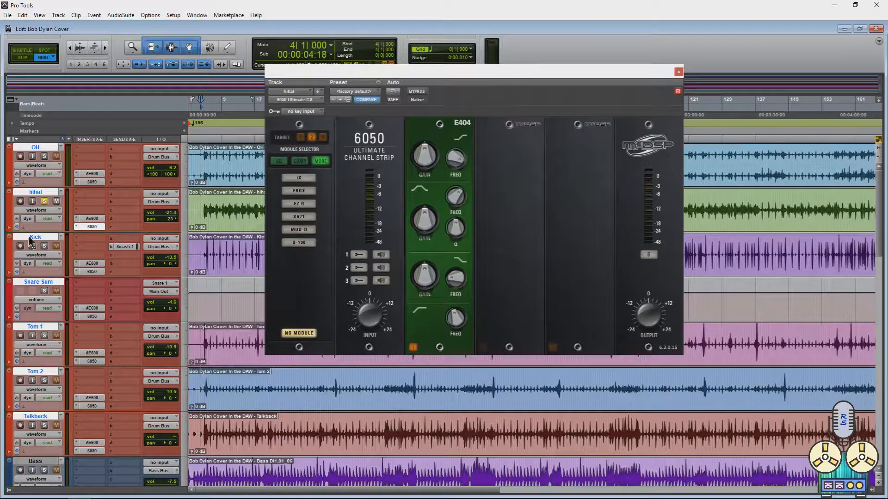
Step: Solo the Kick track, view its AE600 Active EQ, and open its 6050 Ultimate Channel Strip
left_click(44, 245)
left_click(95, 264)
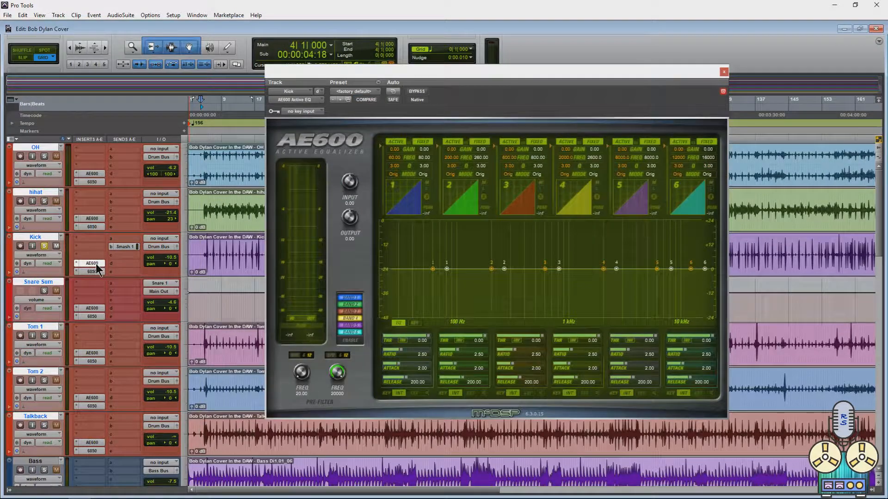
left_click(93, 264)
left_click(93, 271)
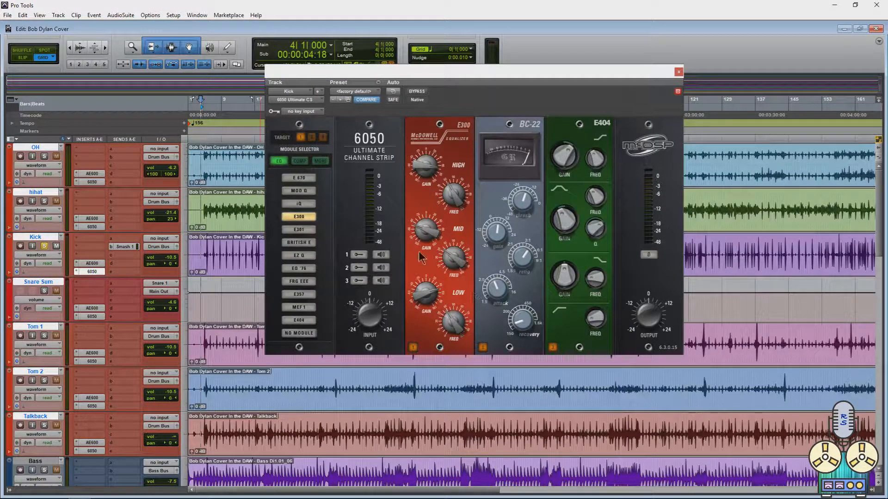
Step: Compare the soloed Kick track with its 6050 bypassed and active, and stop playback
left_click(649, 255)
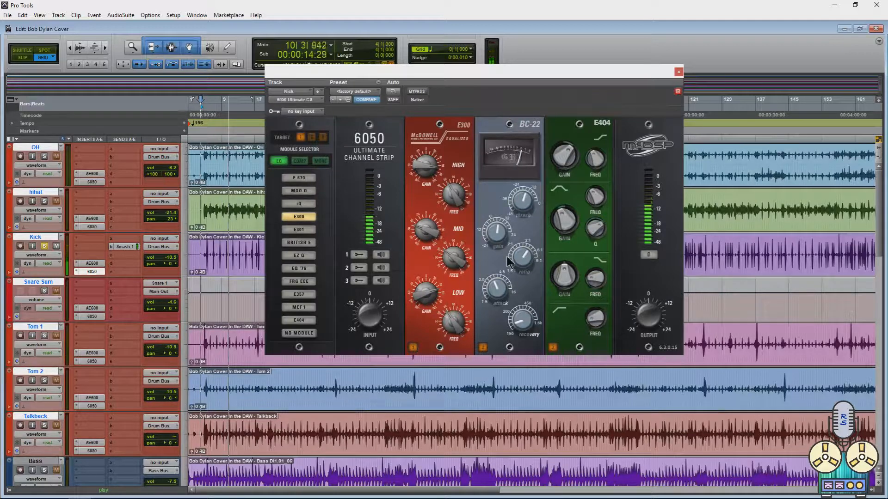
left_click(417, 92)
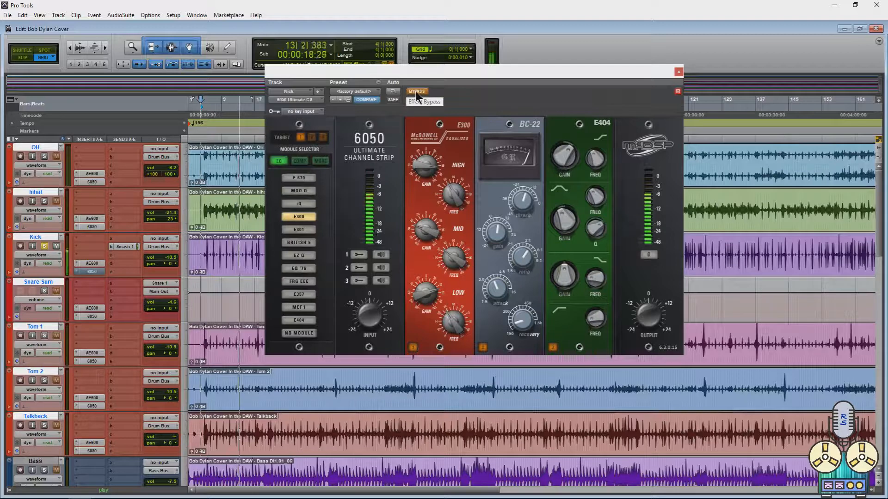
left_click(415, 90)
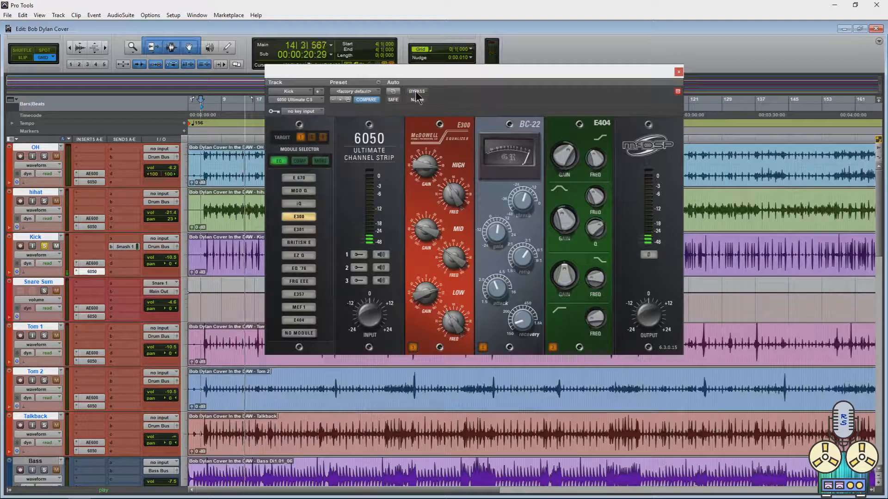
key("space")
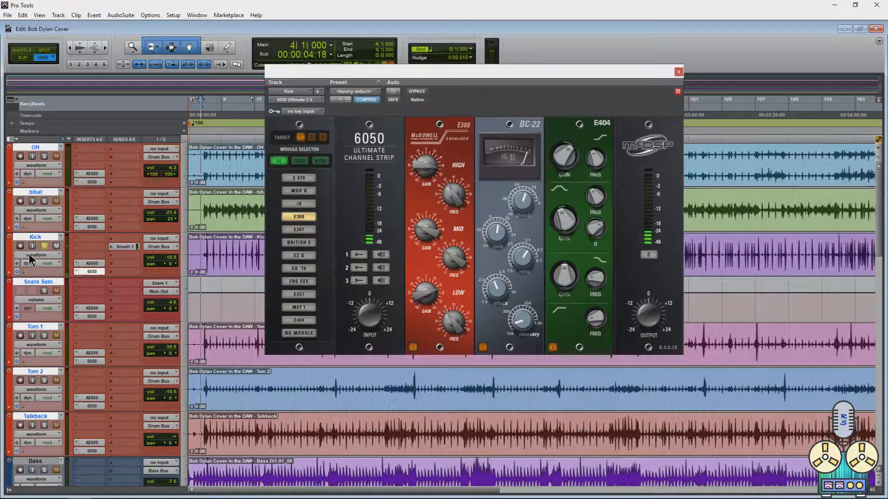
Step: Unsolo the Kick track and play the full mix with its 6050 bypassed and active
left_click(45, 247)
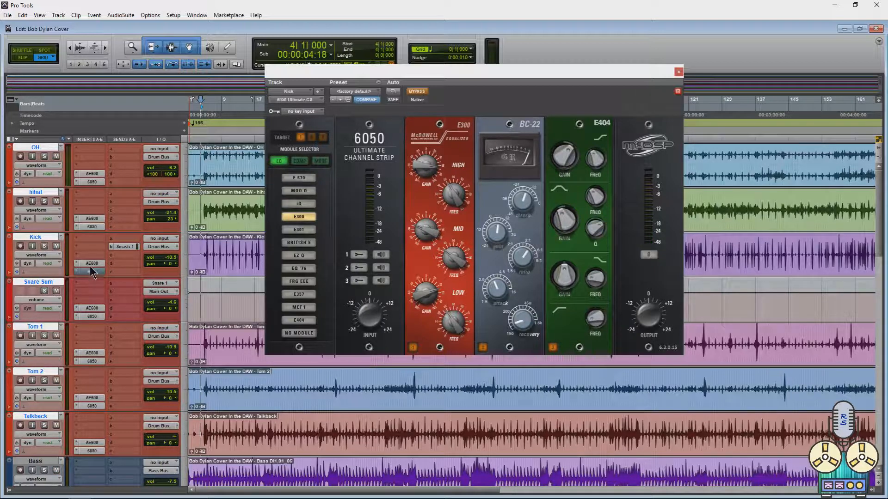
key("space")
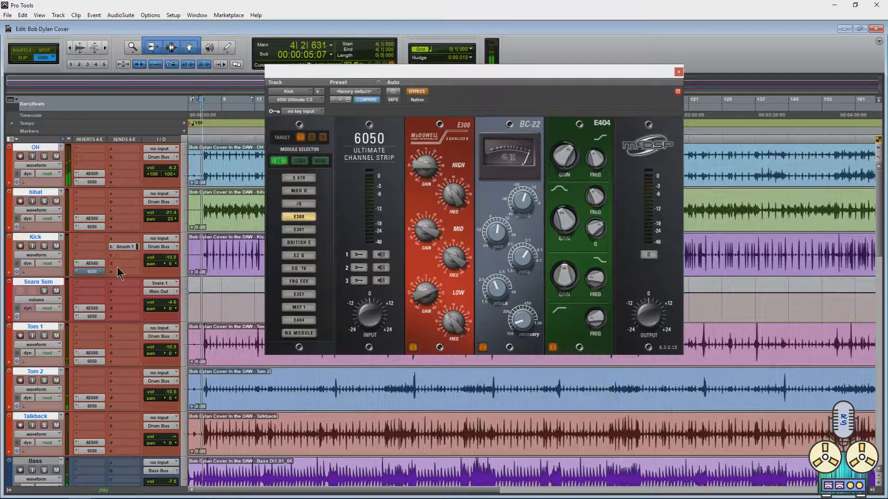
left_click(93, 271, "ctrl")
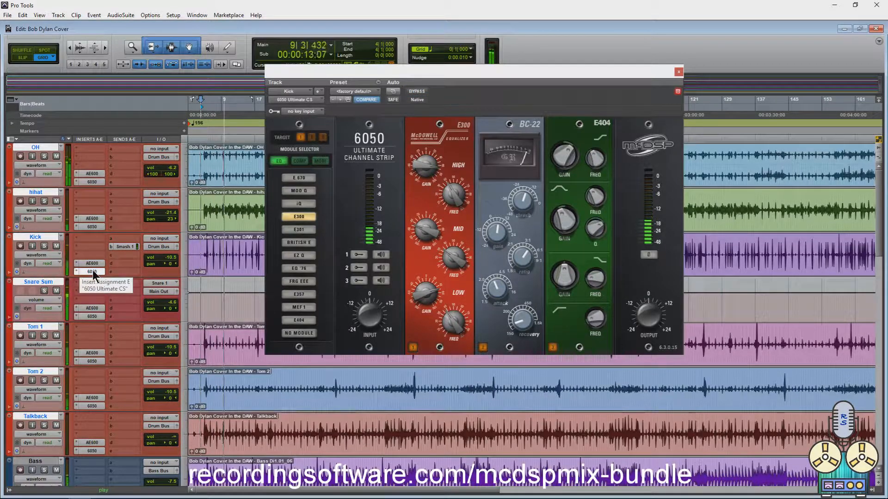
Step: Solo the Snare Sum track, stop playback, and view its AE600 and 6050 inserts
left_click(45, 291)
key("space")
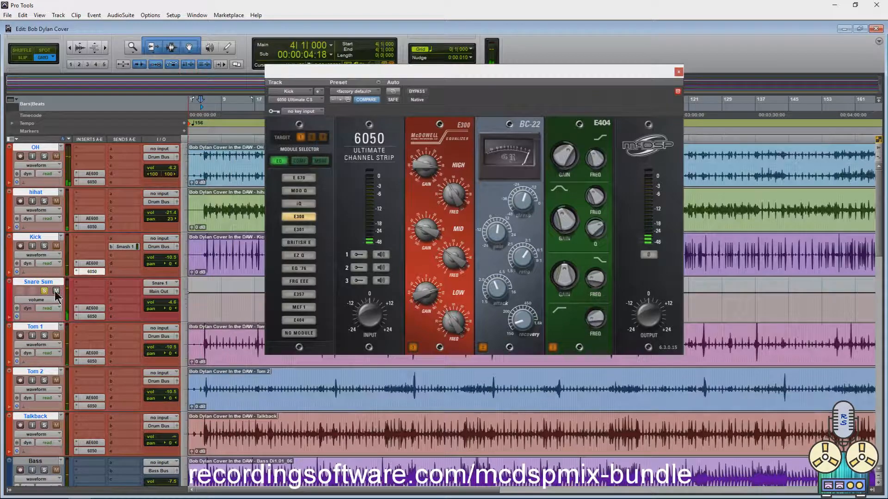
left_click(91, 309)
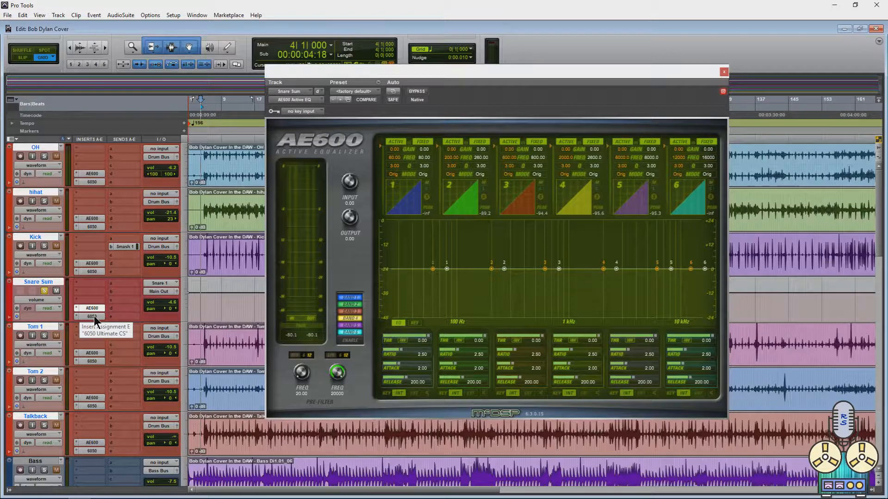
left_click(92, 316)
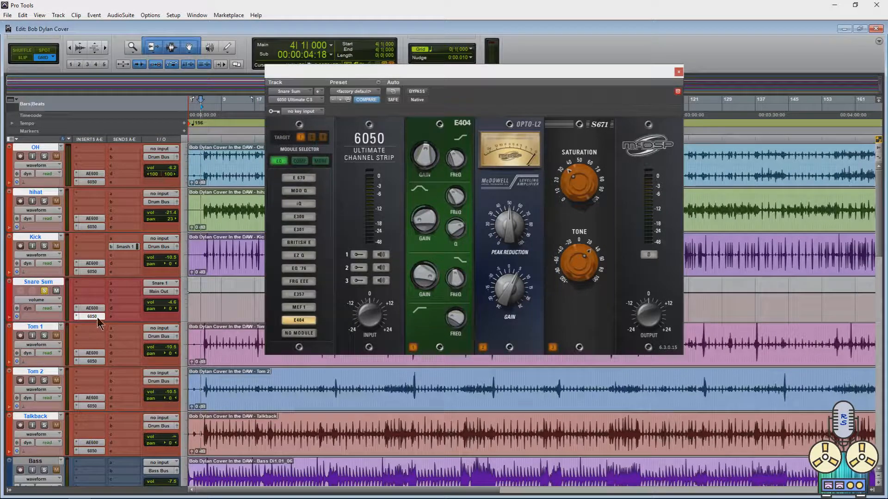
Step: Copy the Snare Sum track's 6050 to insert slot C above the AE600 and open the copy
left_click_drag(93, 318, 96, 299)
left_click(95, 300)
Step: Remove all three modules from the copied Snare Sum 6050 and bypass that insert
left_click(491, 338)
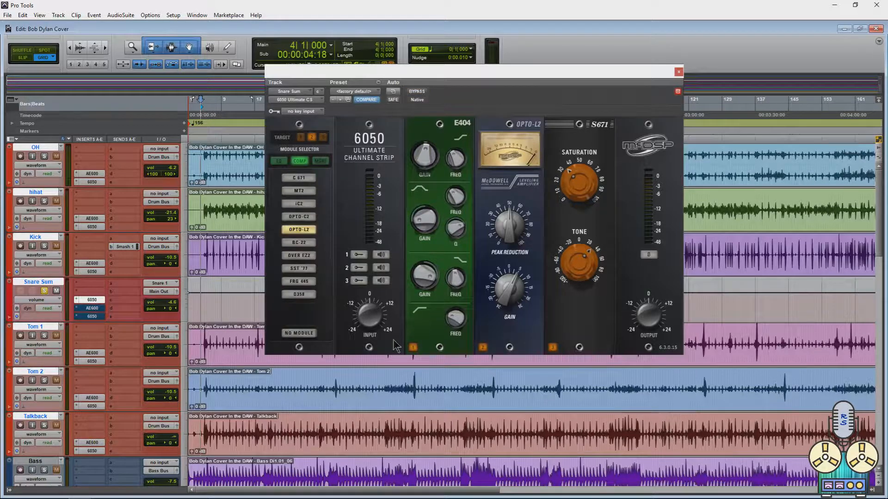
left_click(306, 335)
left_click(431, 336)
left_click(298, 333)
left_click(552, 348)
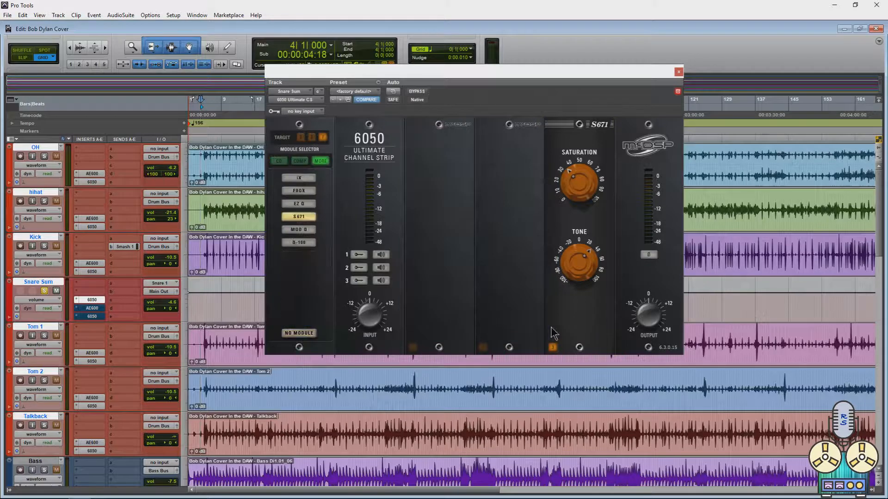
left_click(299, 333)
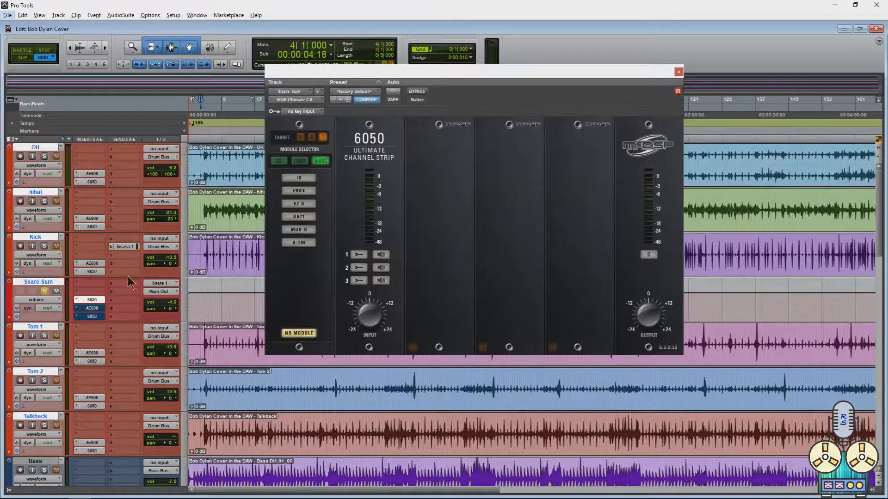
left_click(92, 300, "ctrl")
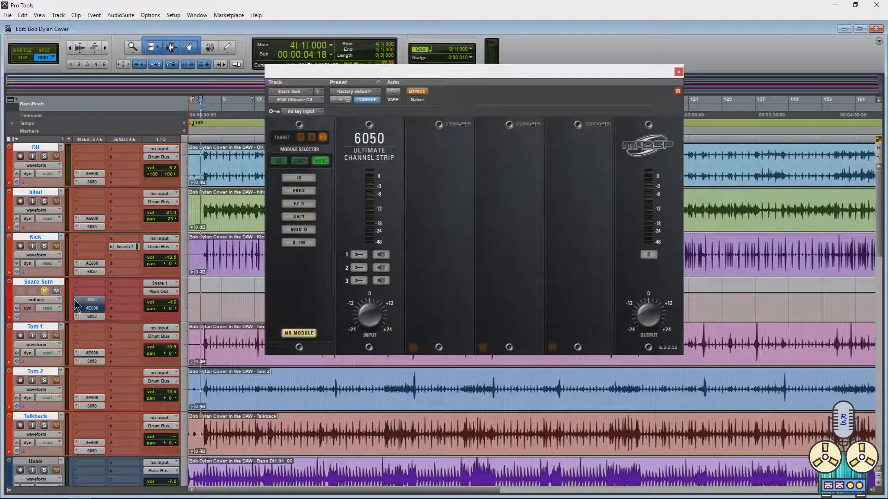
Step: Play the Snare Sum track soloed and in the full mix, comparing its original 6050 bypassed and active
key("space")
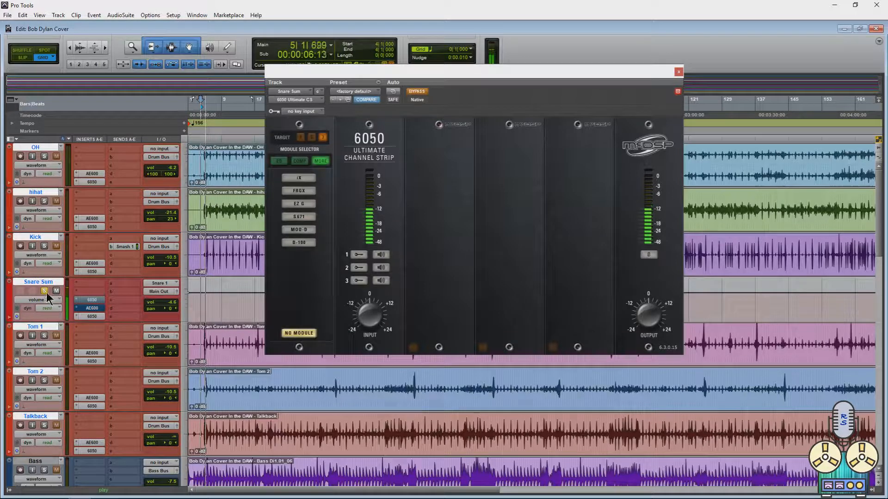
left_click(91, 317)
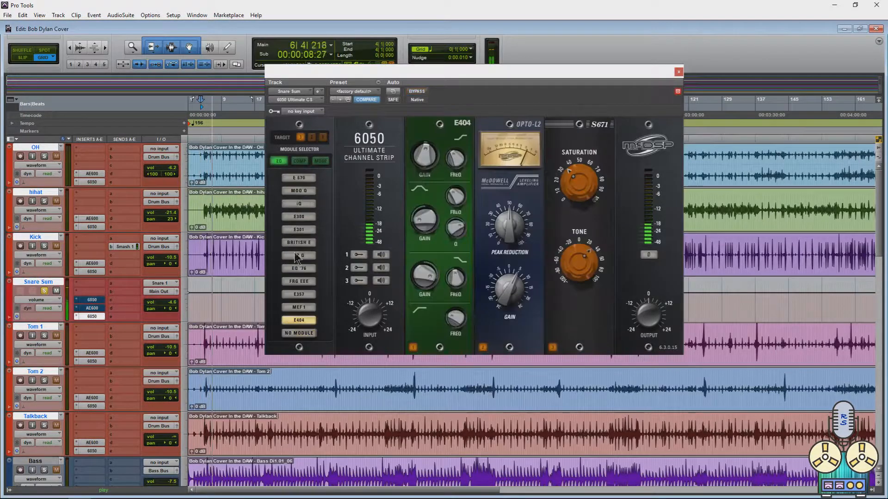
left_click(417, 91)
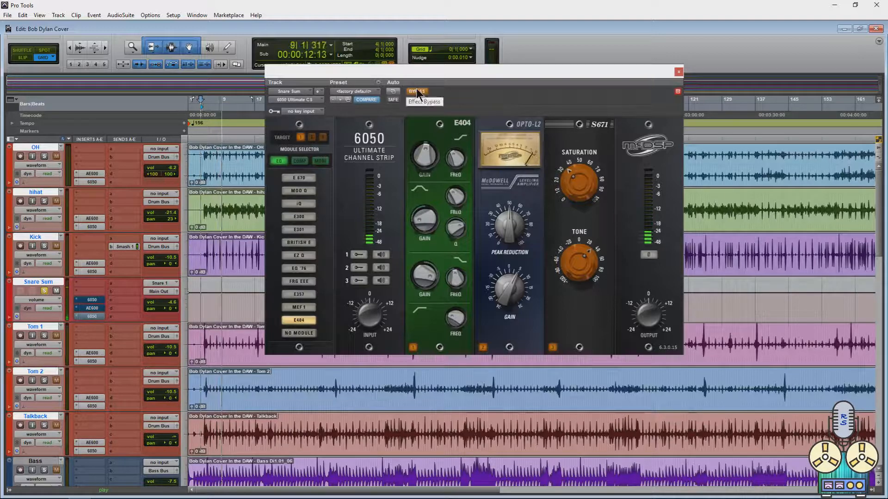
left_click(417, 92)
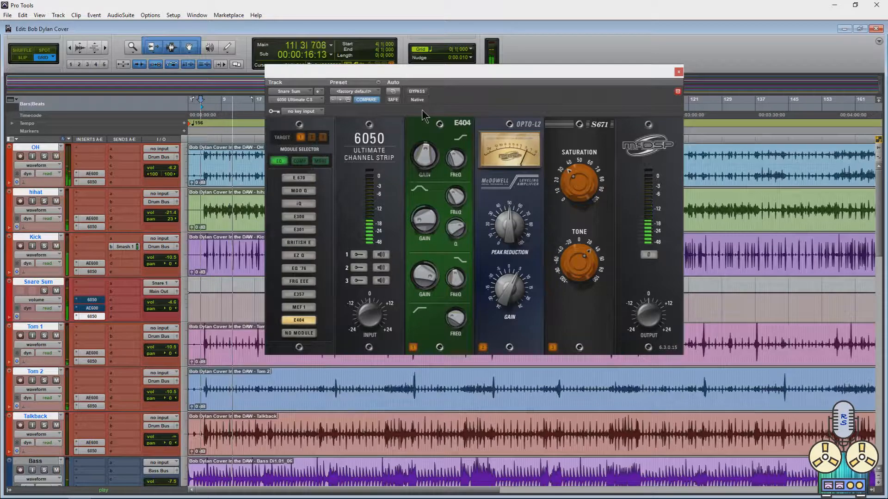
left_click(416, 91)
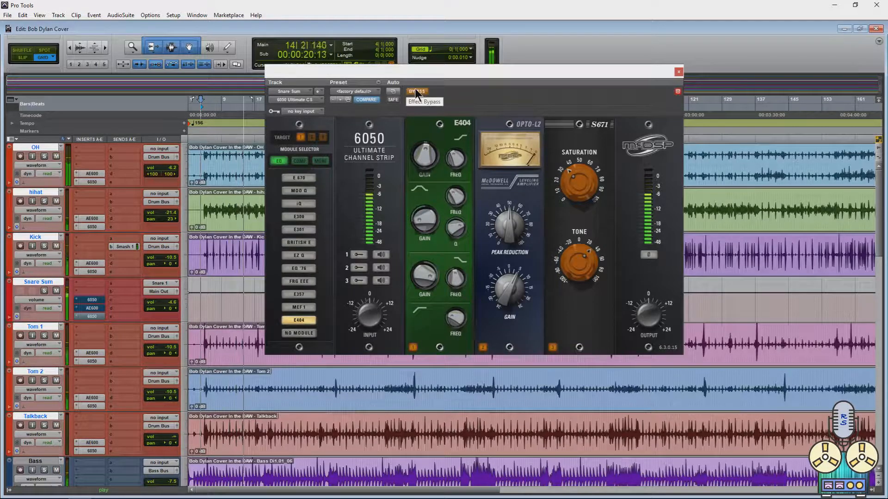
left_click(416, 92)
left_click(44, 291)
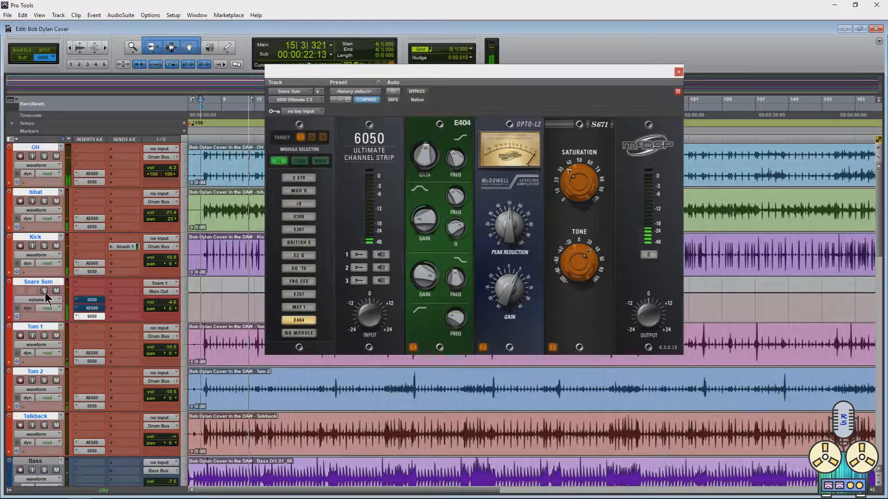
key("space")
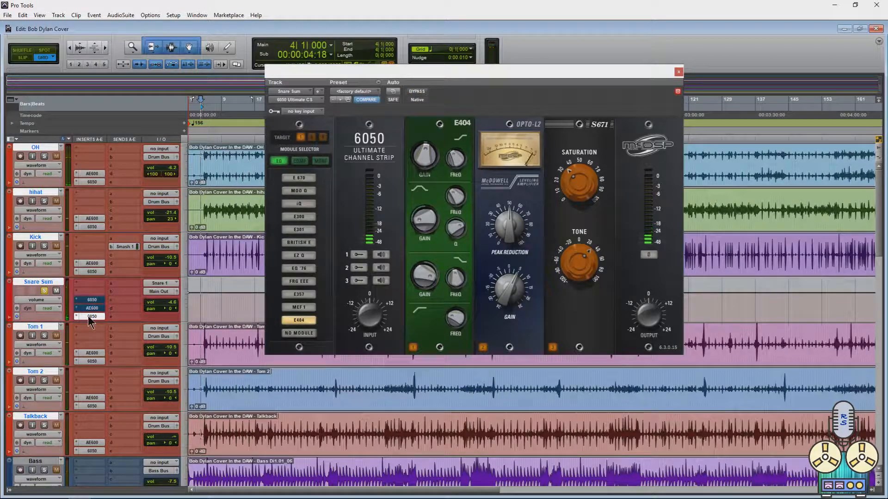
Step: Activate the emptied 6050 copy on Snare Sum and set the playback start to 13|1|000, selecting the tracks from OH to Talkback
left_click(95, 300)
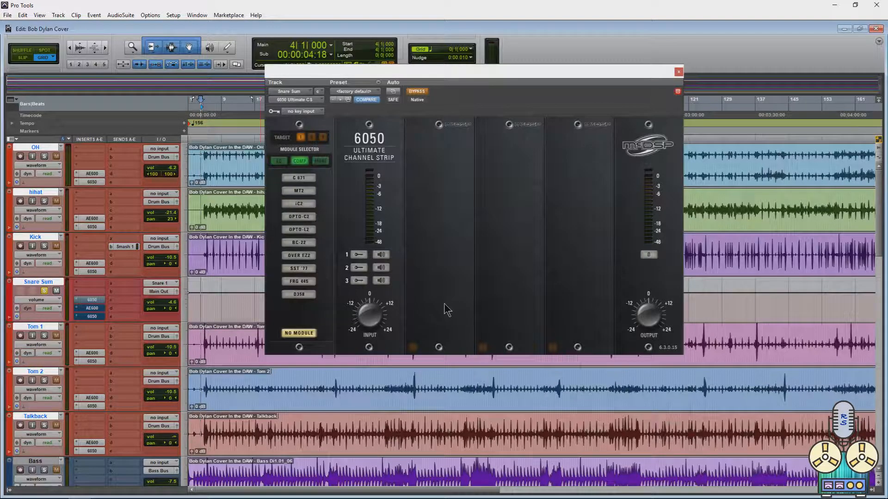
left_click(416, 91)
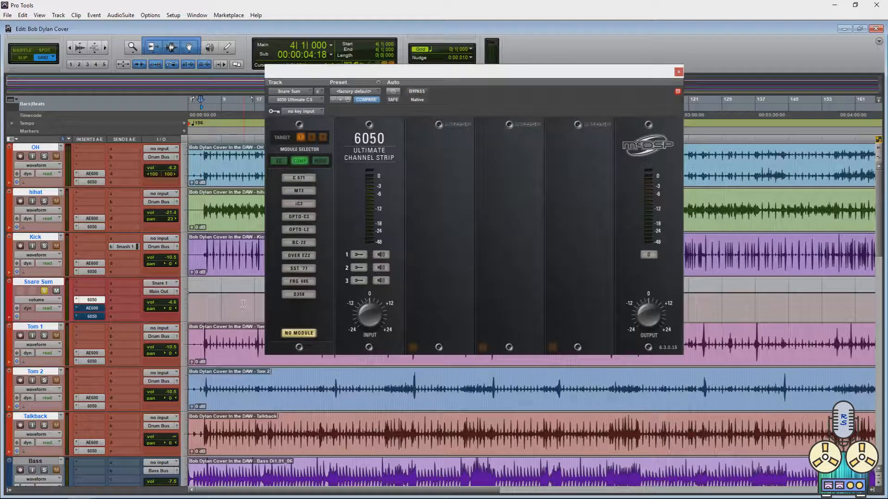
left_click(238, 296)
left_click(37, 417)
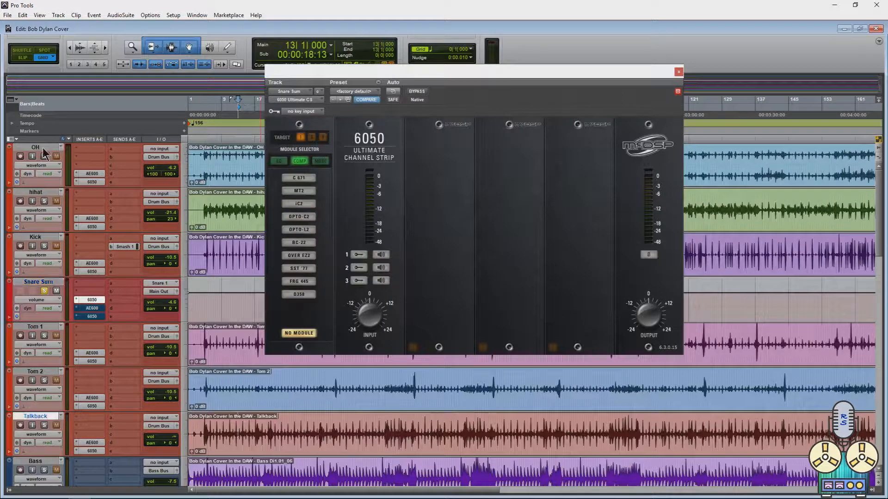
left_click(39, 149, "shift")
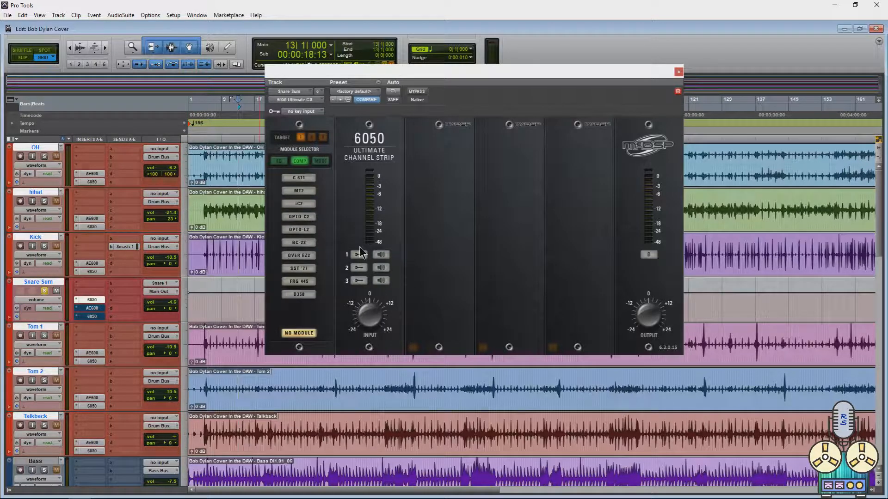
Step: Load the OPTO-L2 compressor into the 6050's second slot, adjust its Peak Reduction during playback and compare it against bypass
key("space")
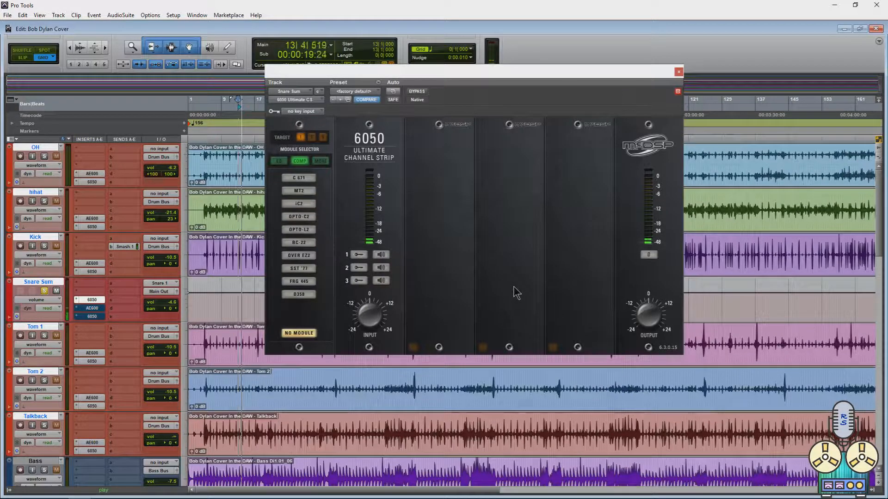
left_click(299, 229)
left_click_drag(511, 235, 511, 226)
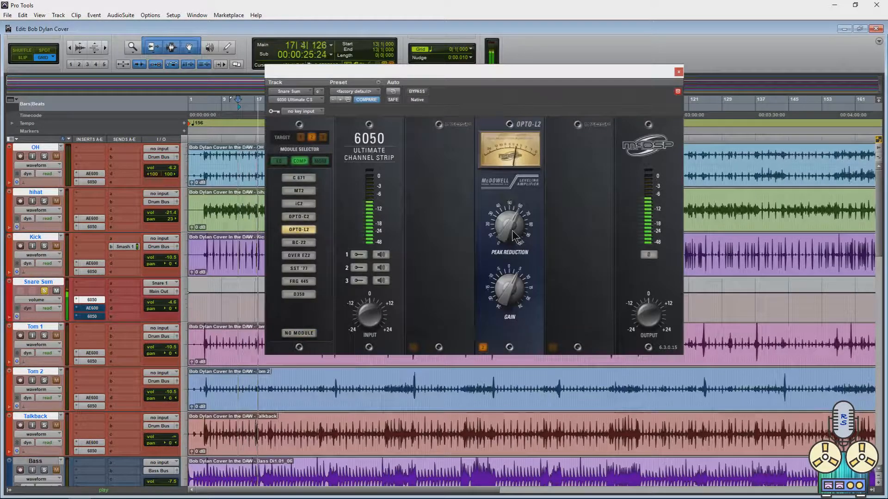
left_click(418, 92)
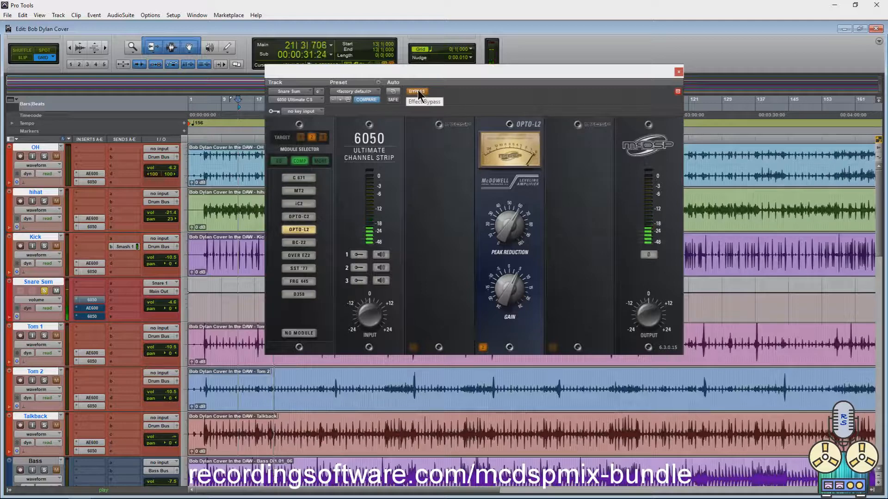
left_click(418, 92)
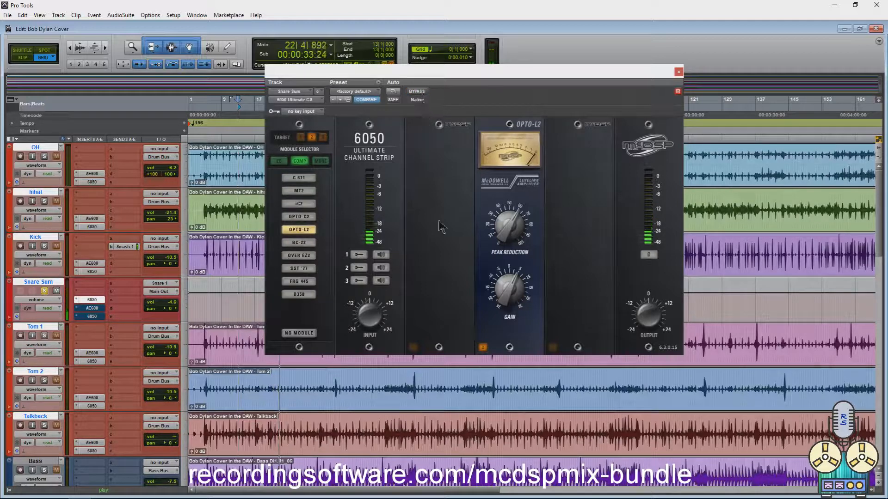
key("space")
Step: Load the E404 EQ into the 6050's first slot and reset its gain, frequency and Q settings to their defaults
left_click(445, 286)
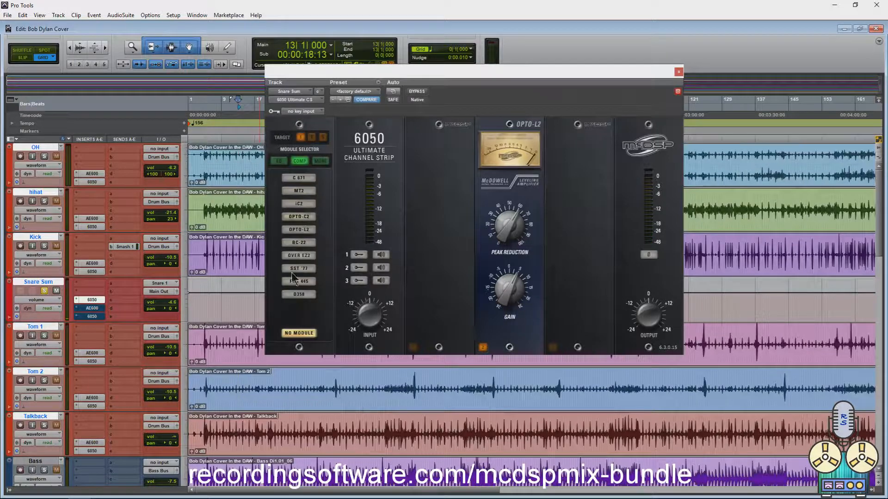
left_click(279, 161)
left_click(298, 320)
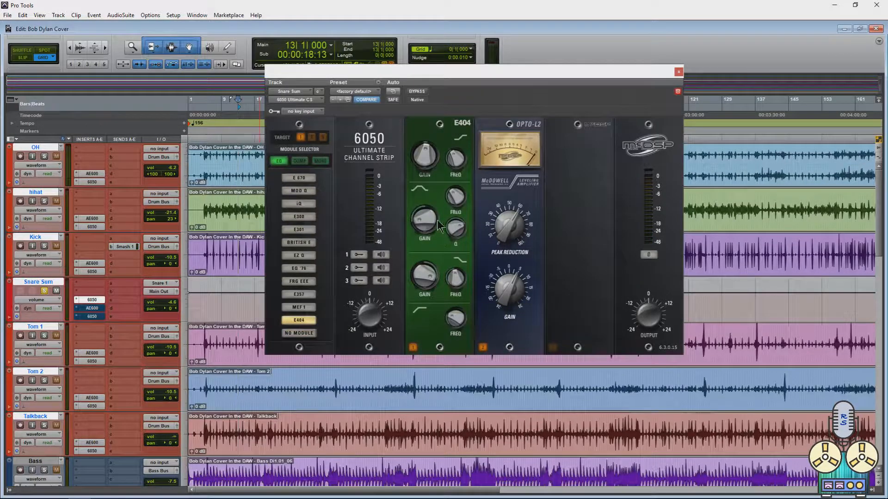
left_click(424, 220, "alt")
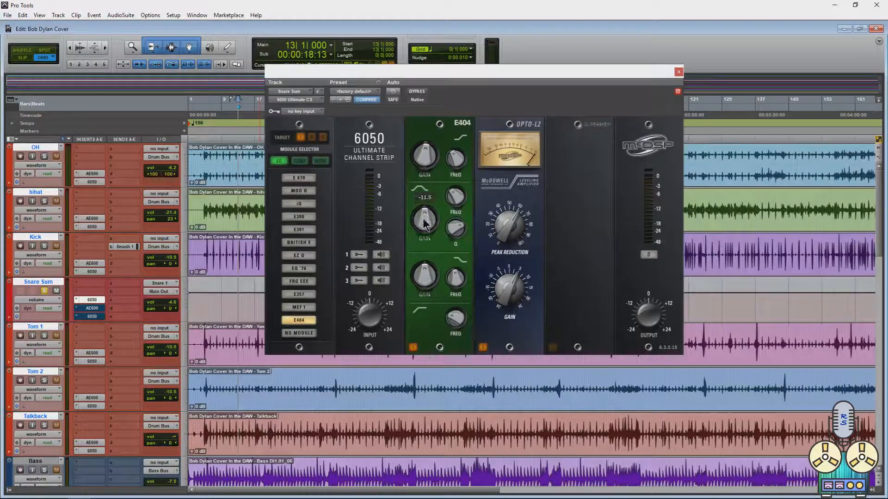
left_click(422, 155, "alt")
left_click(450, 160, "alt")
left_click(449, 274, "alt")
left_click(452, 318, "alt")
left_click(452, 227, "alt")
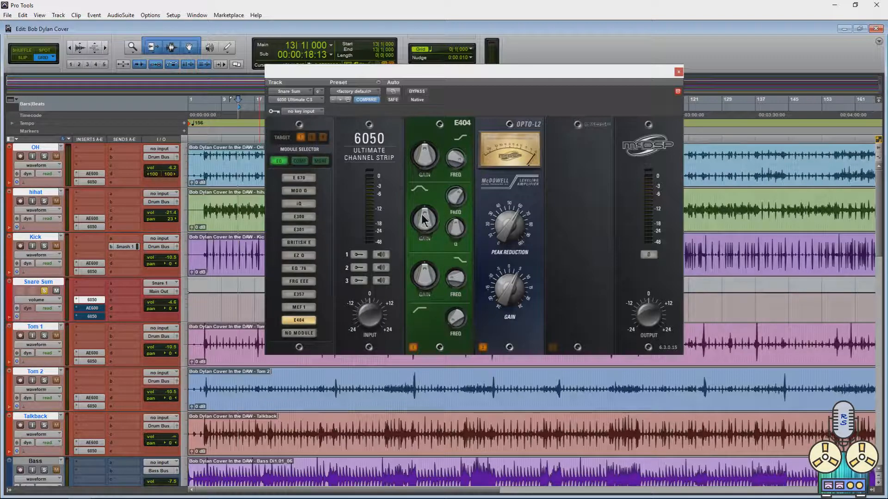
Step: Sweep the E404's mid band with a Q of 4.0 to 297.2 Hz and set its gain to -5.4 dB
left_click_drag(462, 238, 462, 182)
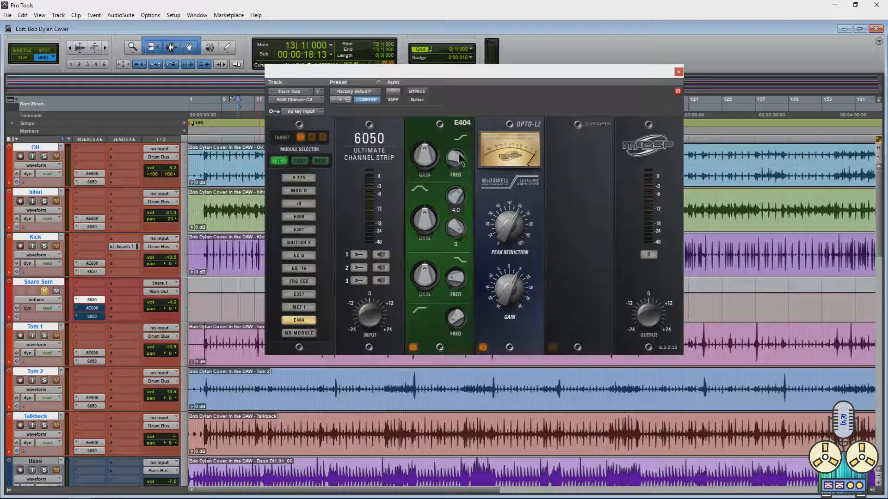
left_click_drag(425, 229, 425, 256)
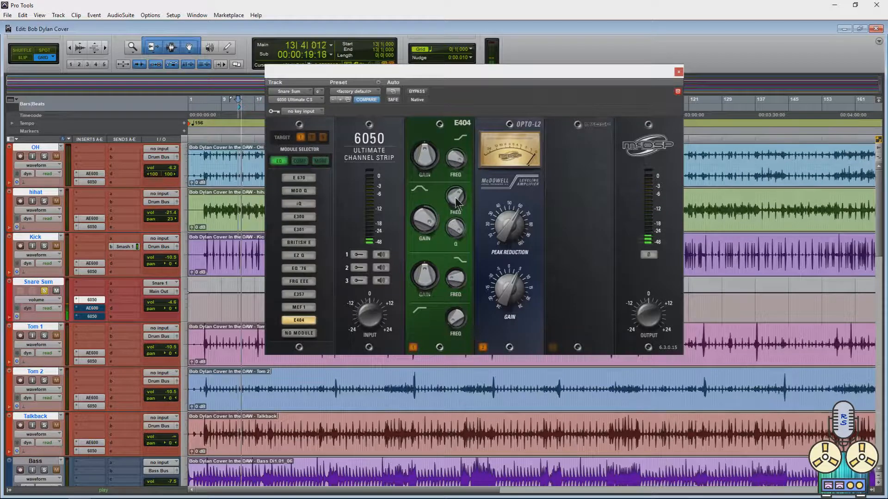
mouse_move(458, 220)
left_mouse_down()
mouse_move(464, 256)
mouse_move(461, 236)
left_mouse_up()
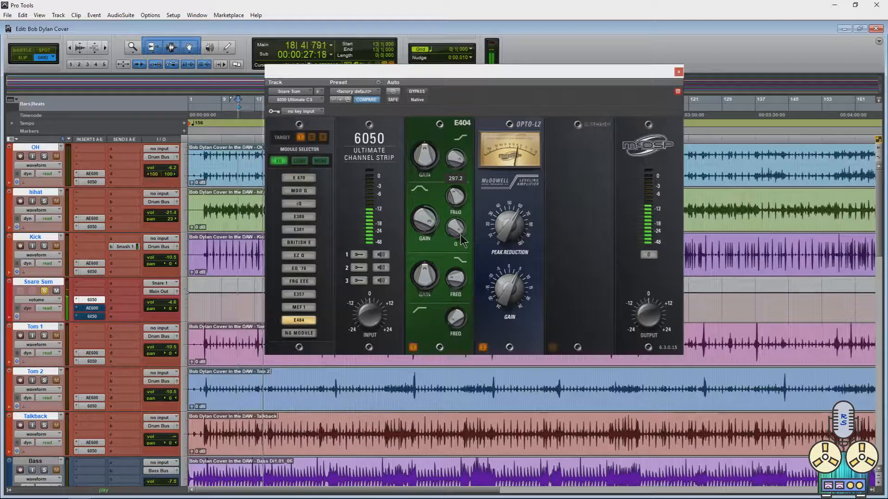
key("space")
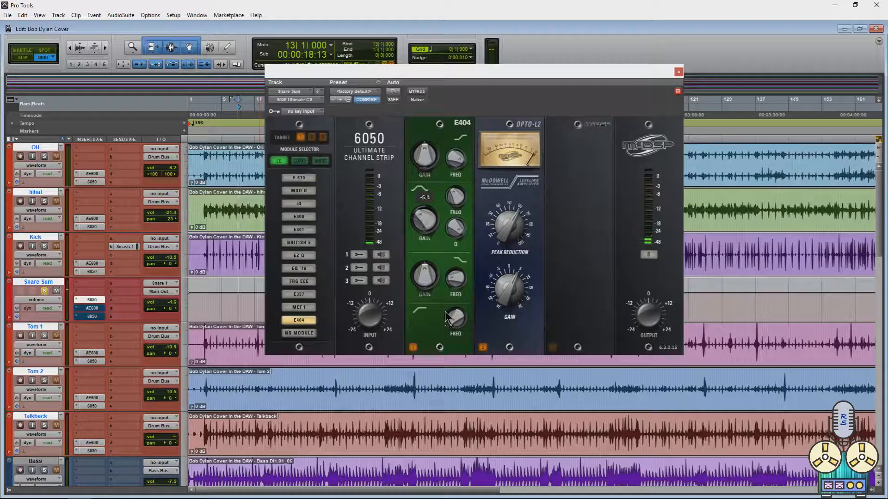
Step: Load the S671 saturation module into the 6050's third slot and reset its Tone and Saturation to default
left_click(321, 160)
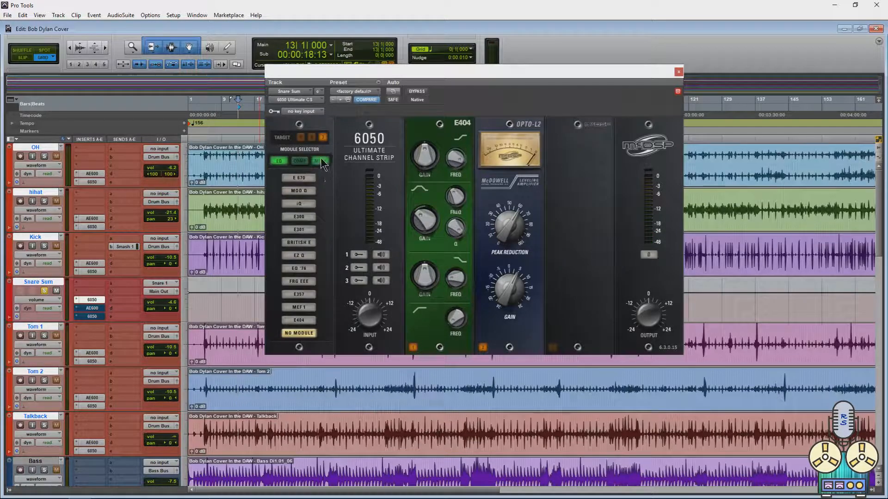
left_click(301, 231)
left_click(299, 242)
left_click(300, 216)
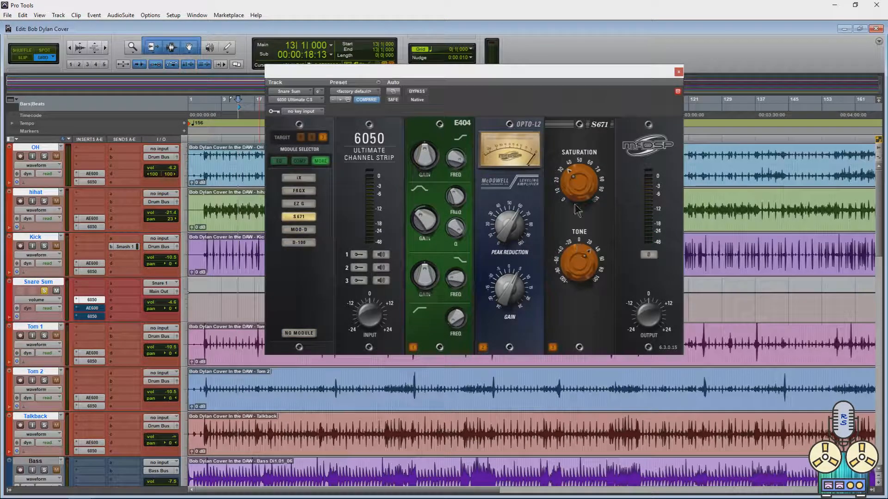
left_click(578, 262, "alt")
left_click(580, 176, "alt")
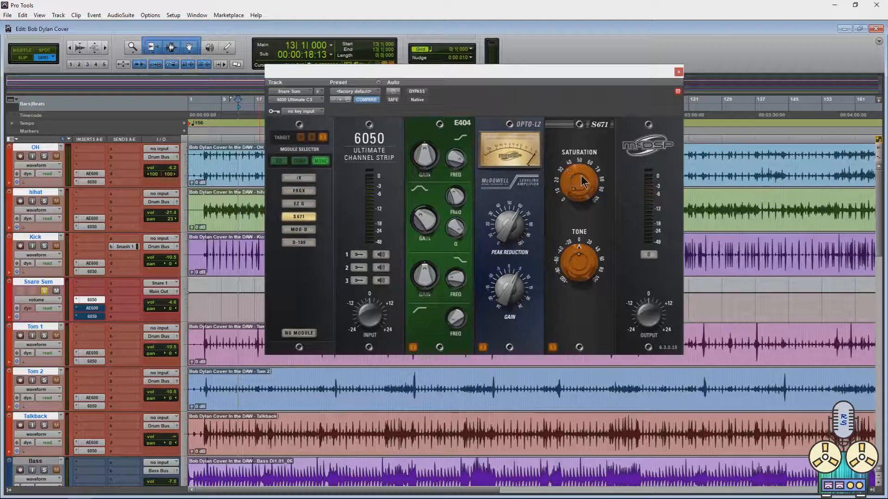
Step: Play the snare and raise the S671's Saturation by ear, setting its Tone to about 29.6
key("space")
left_click_drag(578, 212, 579, 93)
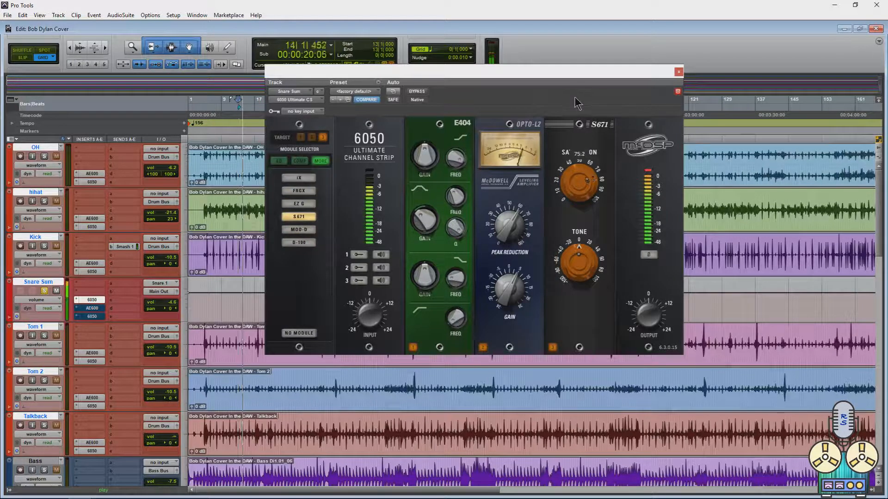
left_click_drag(579, 170, 582, 208)
left_click_drag(584, 263, 587, 241)
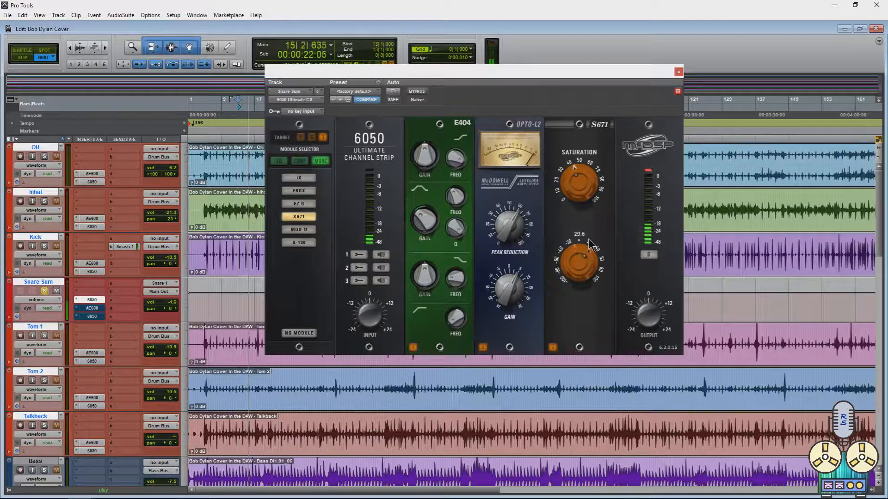
left_click_drag(587, 188, 587, 181)
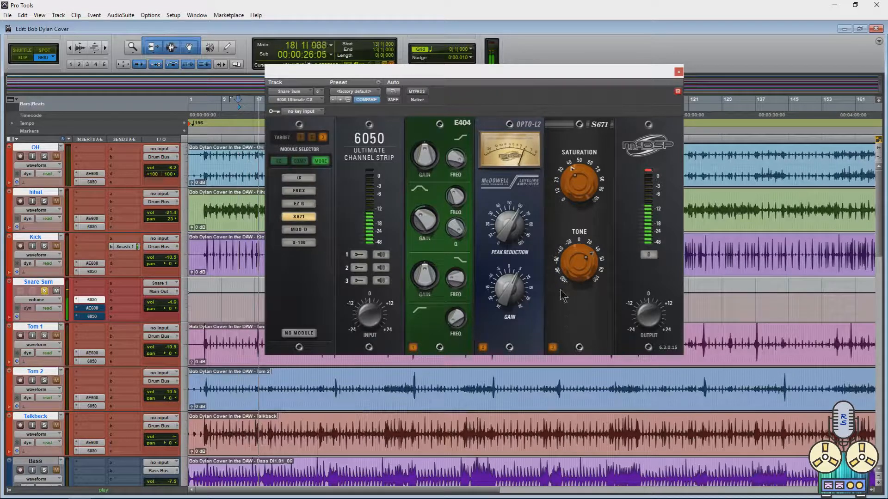
key("space")
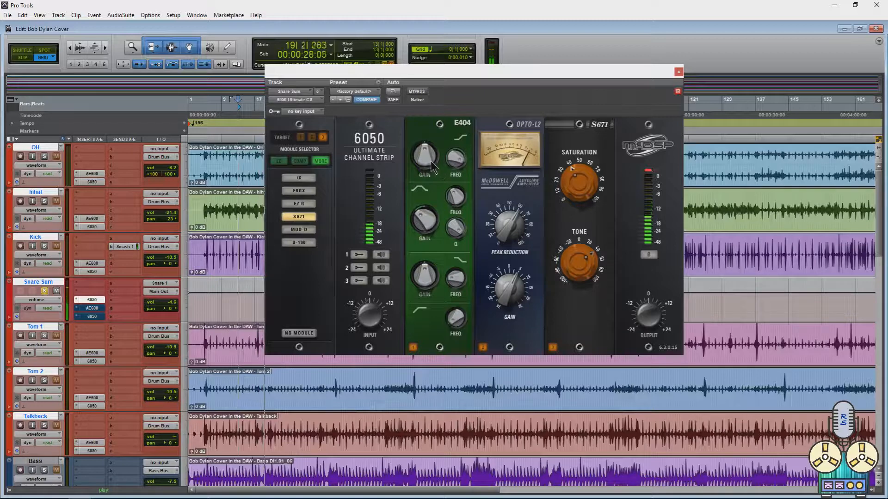
Step: Fine-tune the E404's mid, low shelf, high-pass and high shelf settings by ear, and lower the S671's Saturation
left_click_drag(422, 227, 444, 252)
key("space")
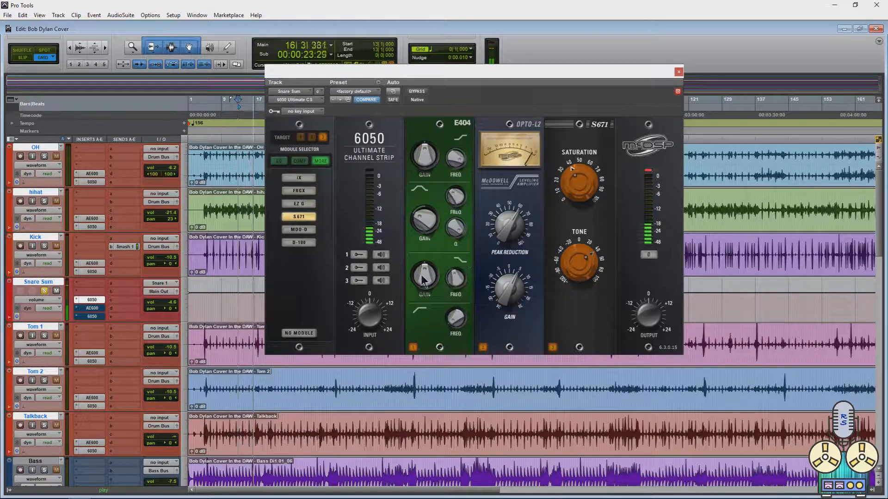
left_click_drag(422, 277, 455, 279)
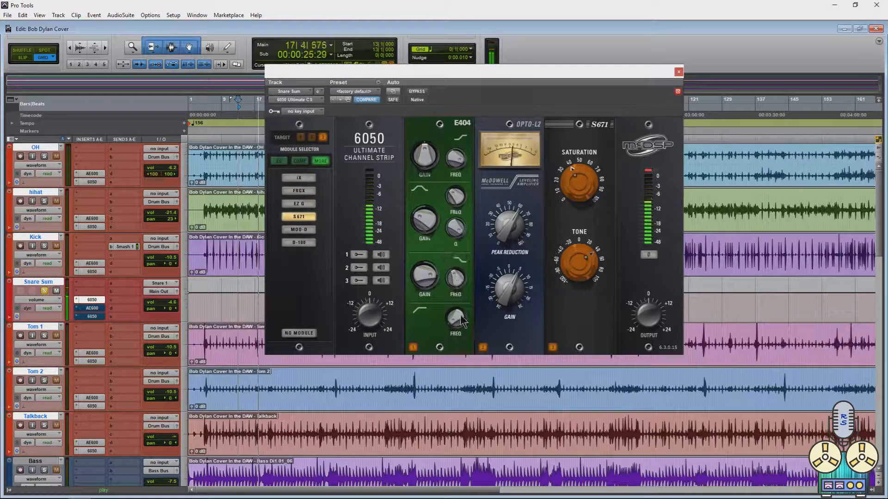
left_click_drag(458, 315, 462, 297)
left_click_drag(431, 160, 463, 203)
left_click_drag(582, 184, 579, 207)
key("space")
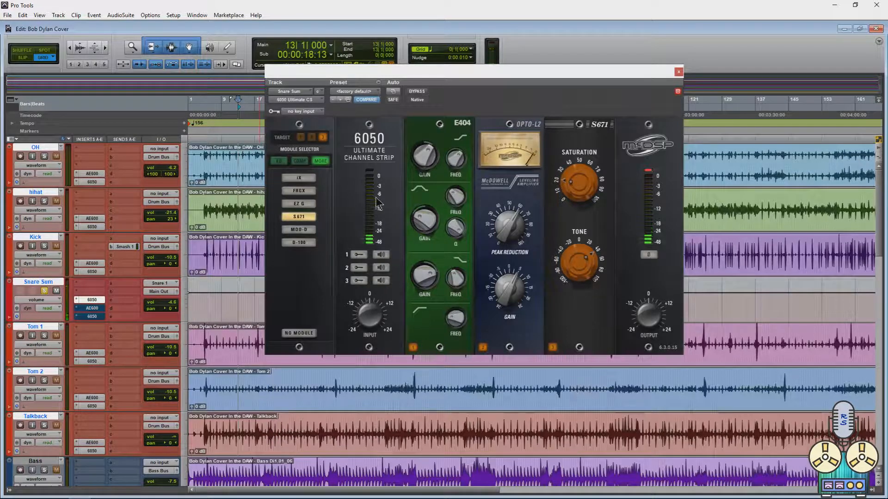
Step: Play the soloed Snare Sum with its 6050 bypassed and active for comparison, and unsolo the track
key("space")
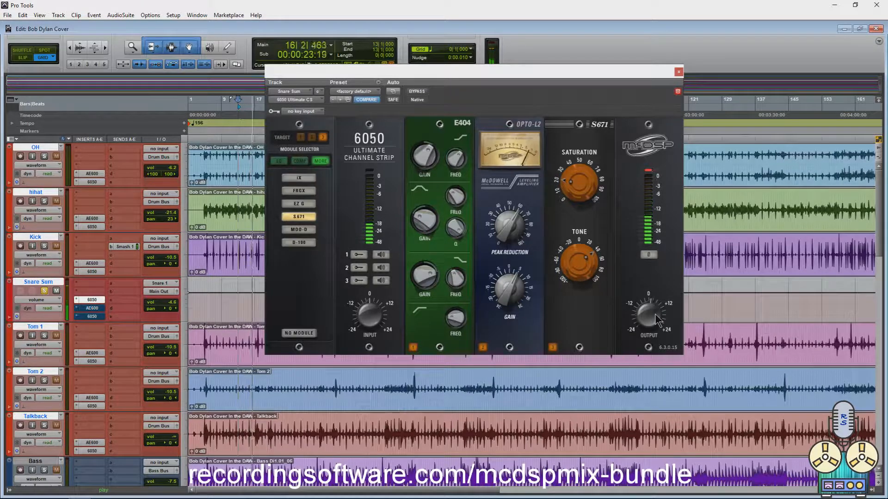
left_click(416, 92)
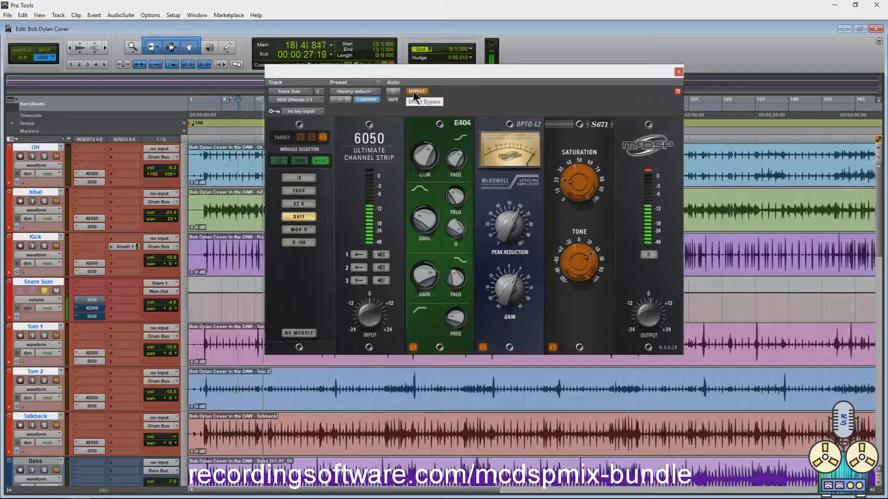
left_click(414, 92)
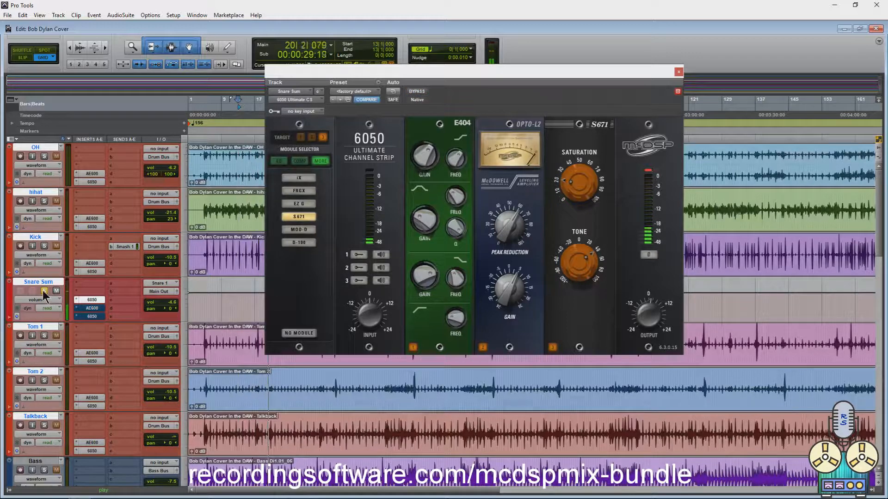
left_click(45, 290)
key("space")
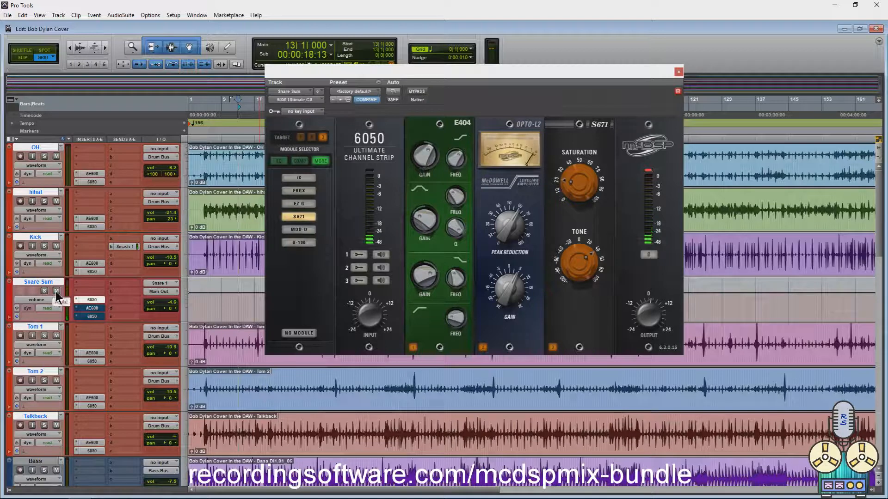
Step: Compare the Snare Sum's 6050 bypassed and active within the full mix, and close the plug-in window
key("space")
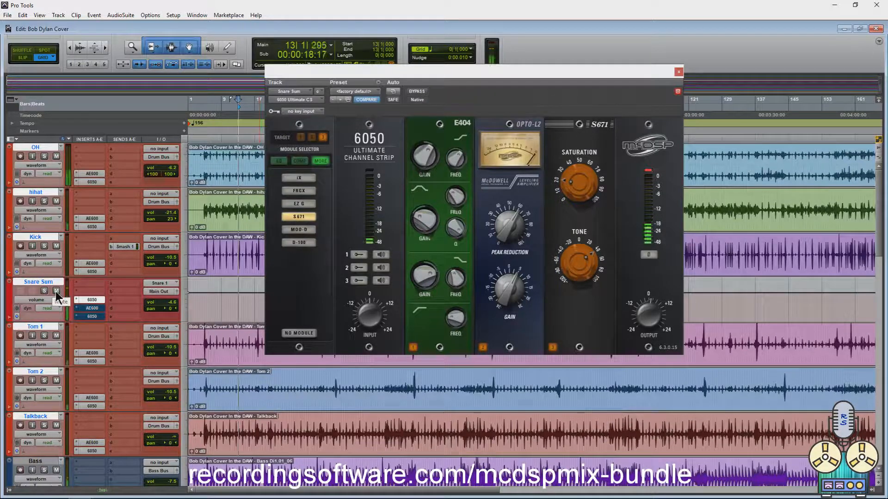
left_click(91, 300, "ctrl")
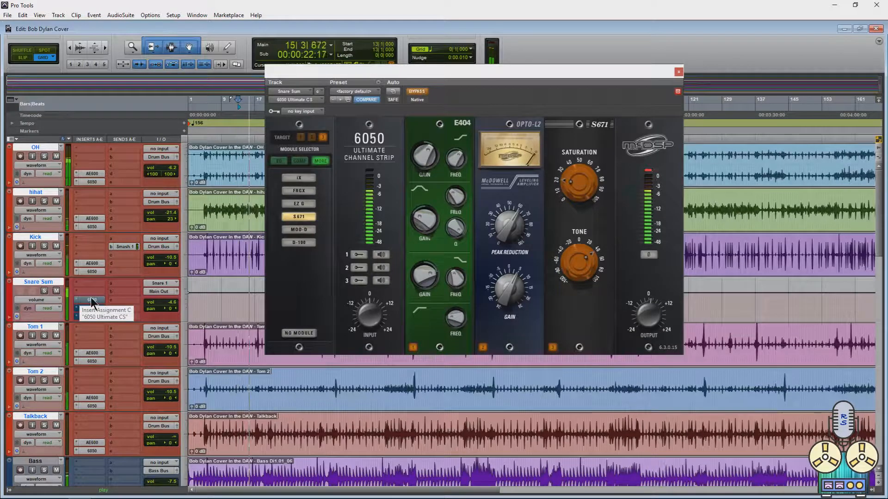
left_click(90, 300, "ctrl")
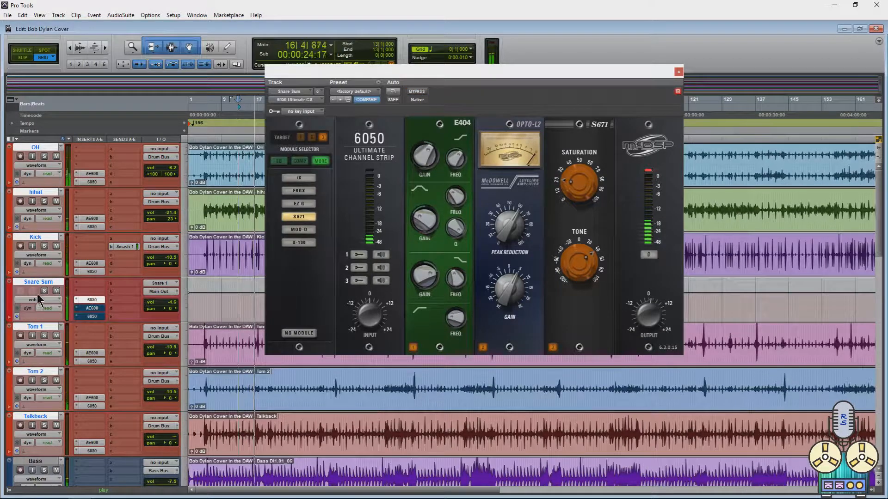
key("space")
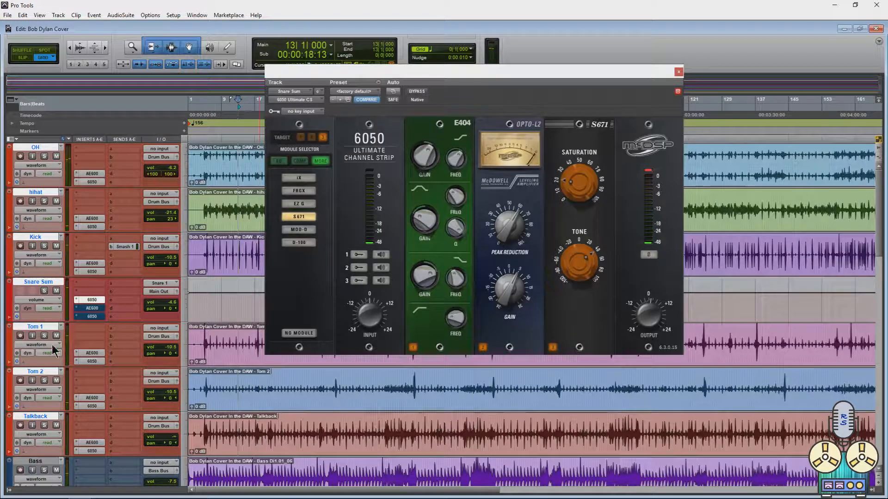
left_click(92, 361)
left_click(678, 72)
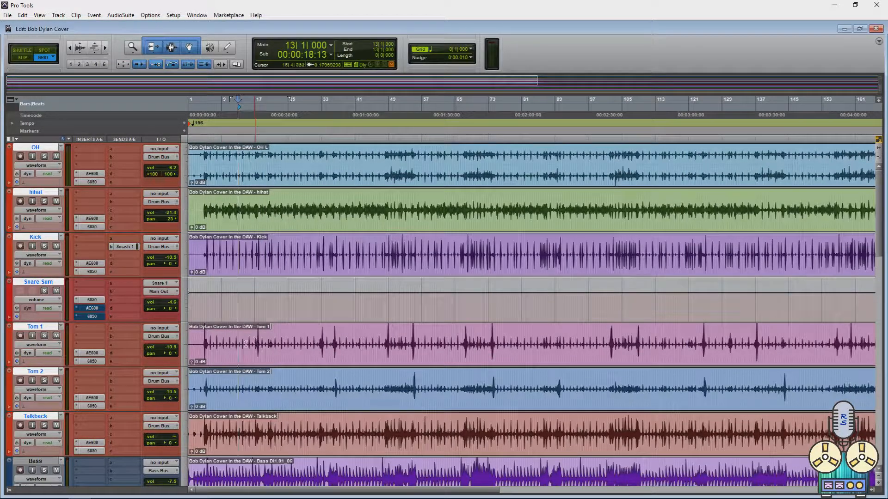
Step: Audition the Talkback track by soloing it, adjusting its volume and playing it back
left_click(44, 425)
mouse_move(171, 439)
left_mouse_down()
mouse_move(176, 422)
mouse_move(172, 445)
left_mouse_up()
key("space")
key("space")
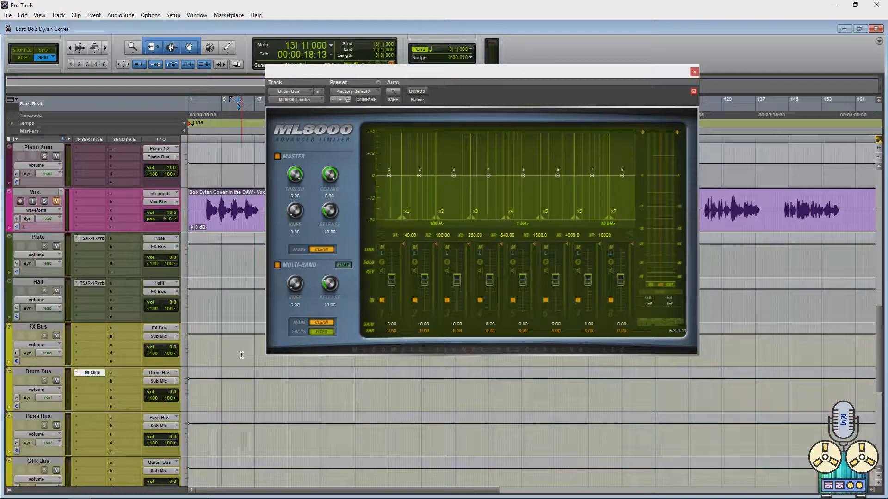
Step: Show the Mix window, remove the Snare Sum's first 6050, and compare playback with the drum tracks' inserts bypassed and active
key("ctrl+equal")
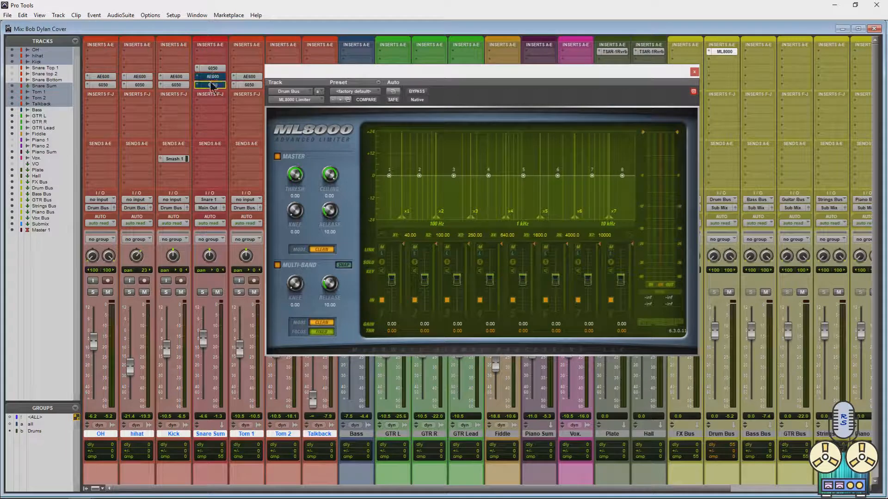
left_click_drag(210, 83, 211, 84)
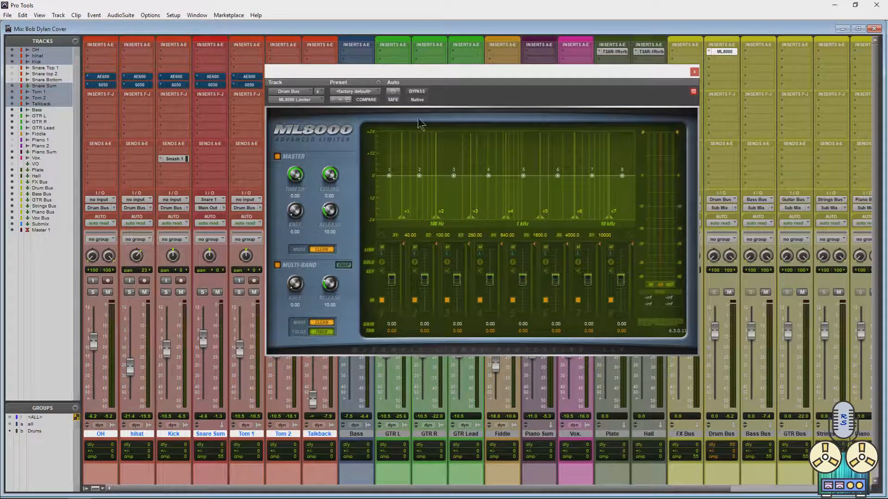
key("space")
key("shift+a")
key("space")
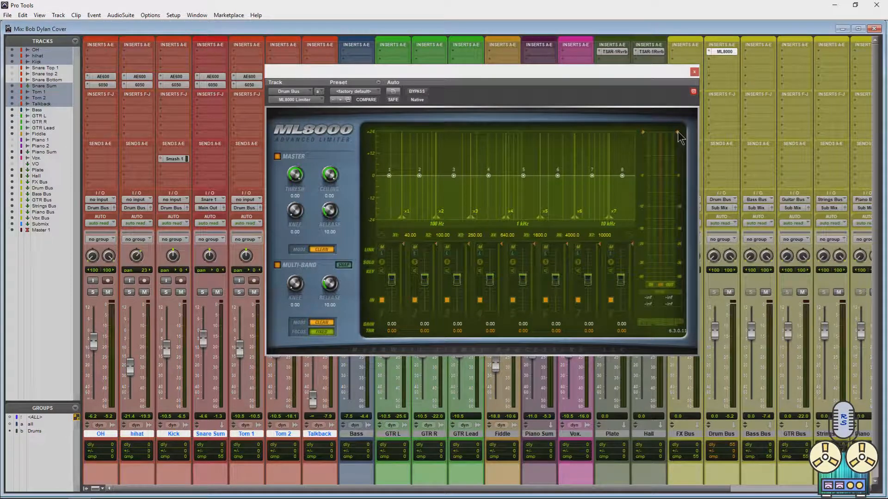
Step: Lower the Drum Bus ML8000's master threshold to about -16 and ceiling to about -15, and set the multi-band Focus to Vari-2
left_click_drag(295, 174, 298, 247)
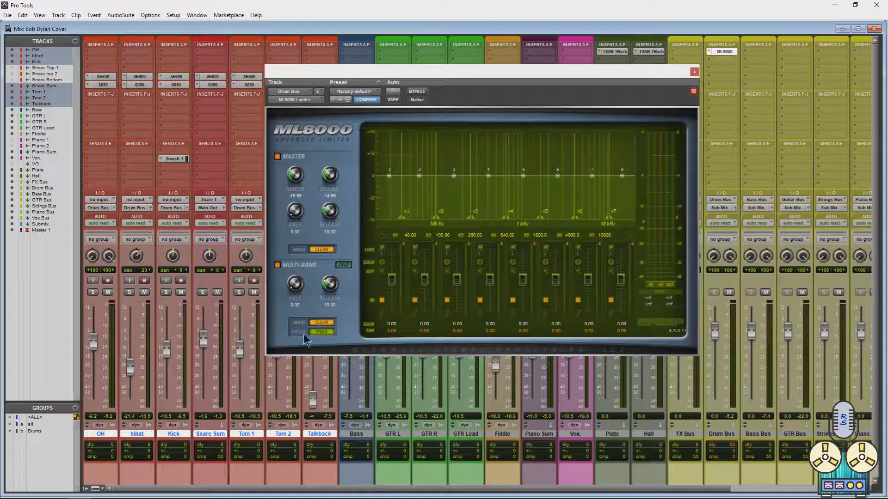
left_click(321, 333)
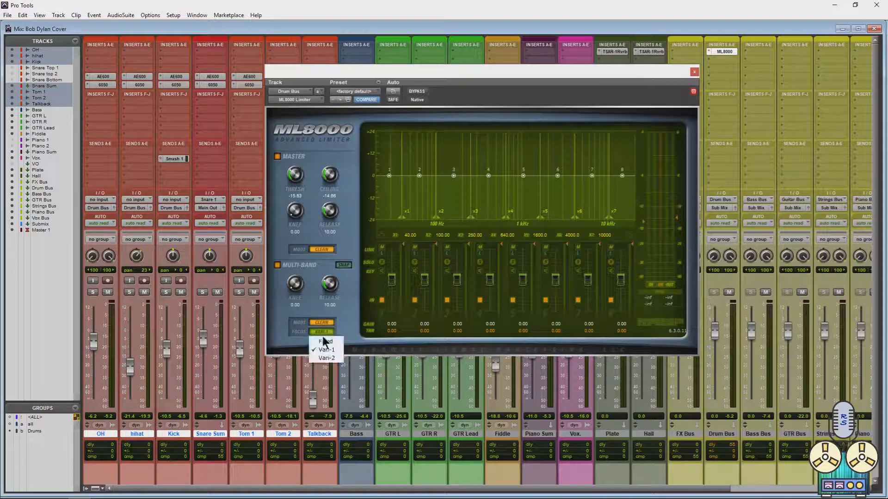
left_click(326, 358)
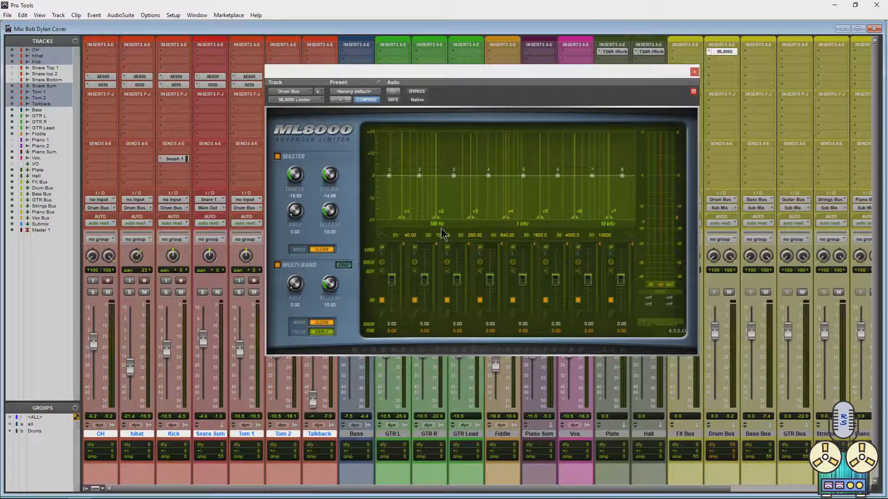
Step: Try a band 1 gain of 15.64 on the ML8000 and reset it to zero
mouse_move(390, 275)
left_mouse_down()
mouse_move(394, 261)
mouse_move(400, 268)
left_mouse_up()
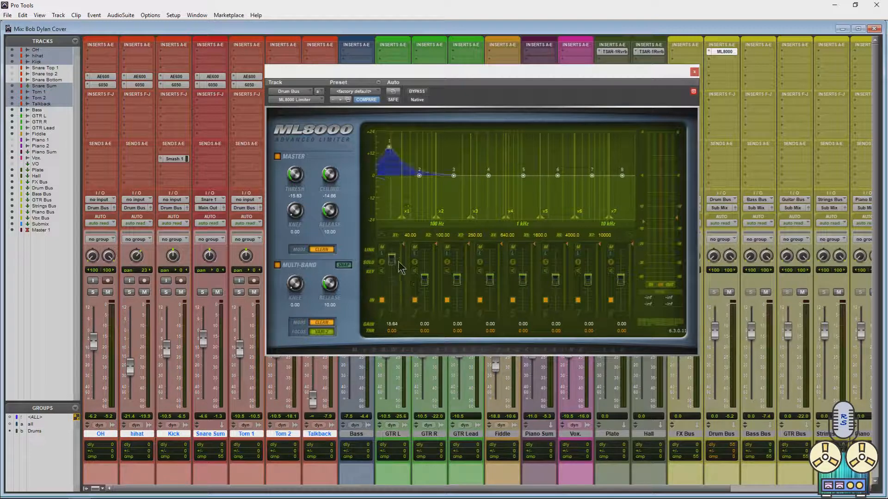
left_click(392, 260, "alt")
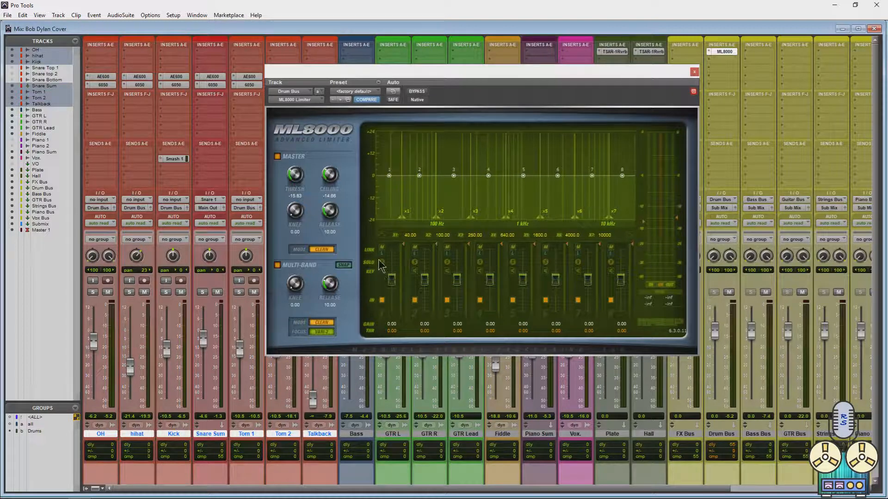
mouse_move(405, 246)
left_mouse_down()
mouse_move(406, 302)
mouse_move(401, 245)
left_mouse_up()
Step: Keep the ML8000's master mode on Clean and snap the multi-band thresholds to the playing signal
left_click(311, 249)
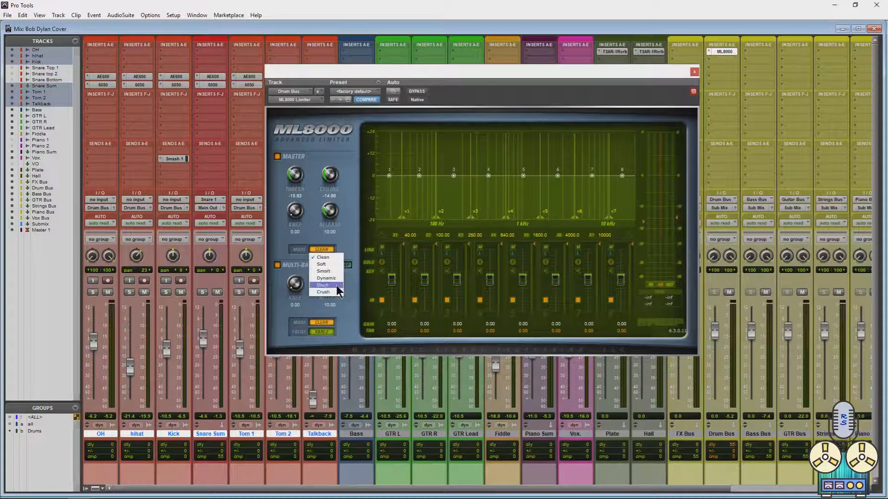
left_click(323, 257)
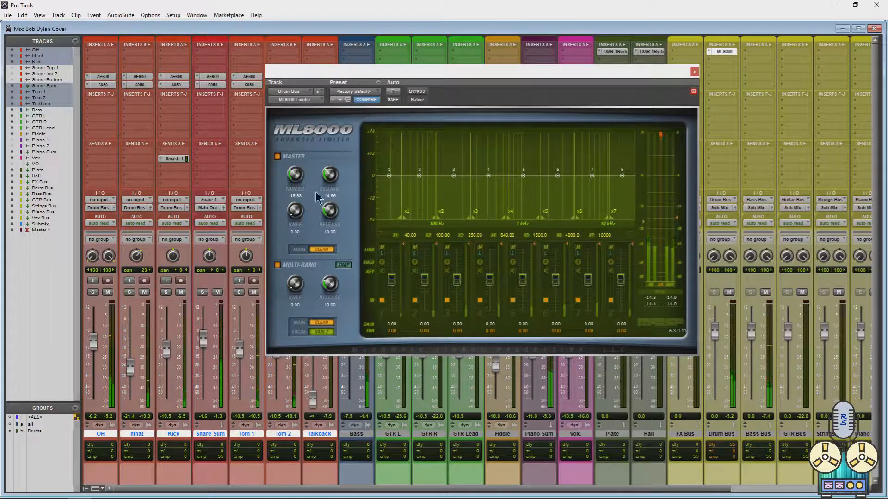
left_click(345, 267)
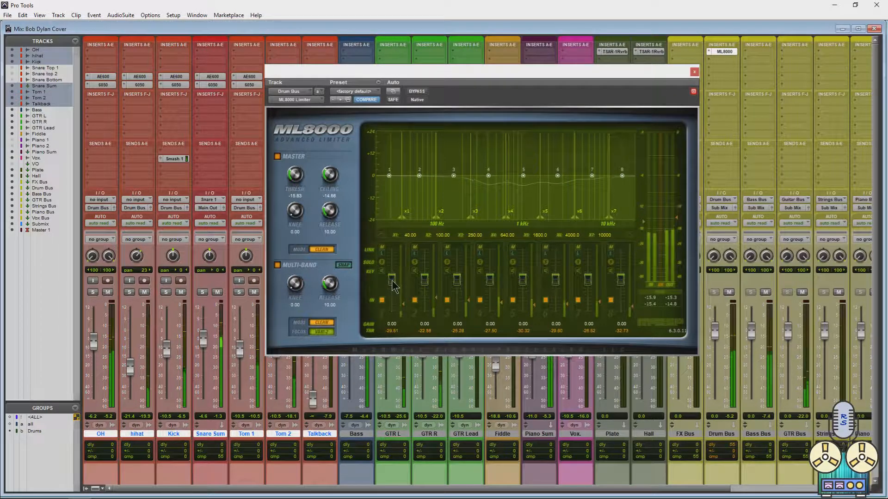
Step: Try extreme ML8000 gains of 15.29 and -24.00 on band 2 and 21.33 on band 5, and reset both bands
left_click_drag(425, 283, 428, 264)
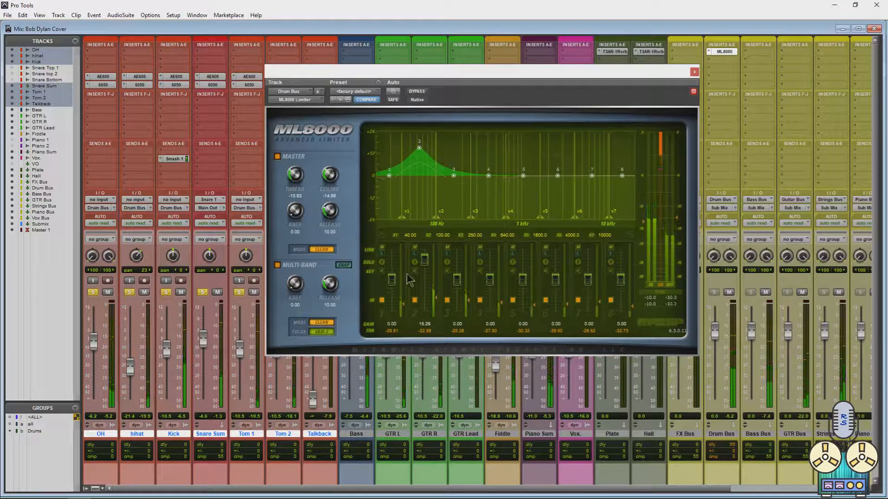
left_click_drag(424, 260, 426, 329)
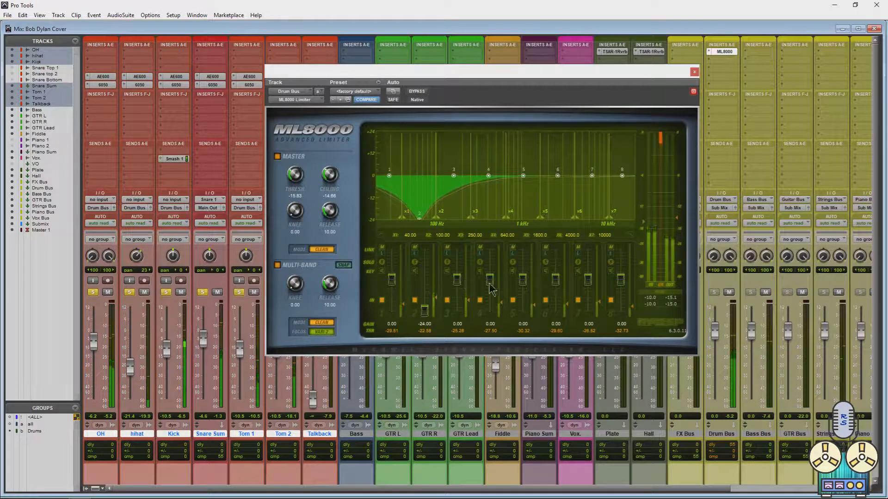
left_click_drag(523, 280, 527, 260)
key("space")
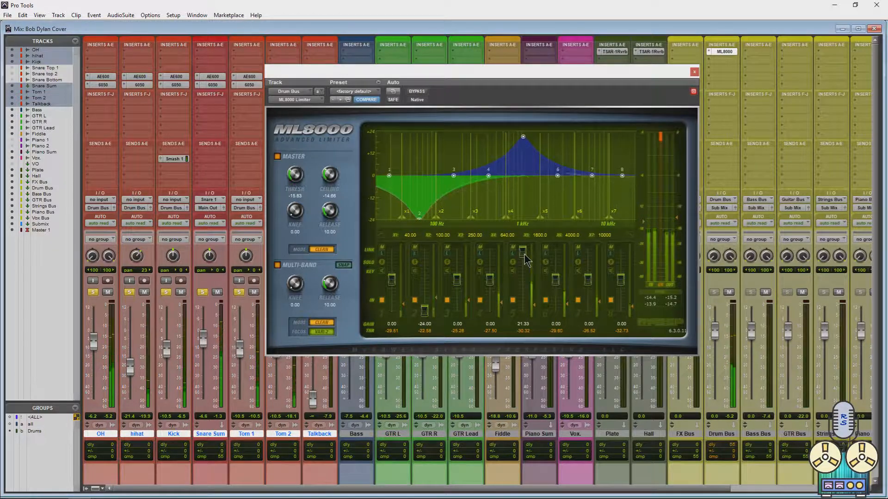
key("ctrl")
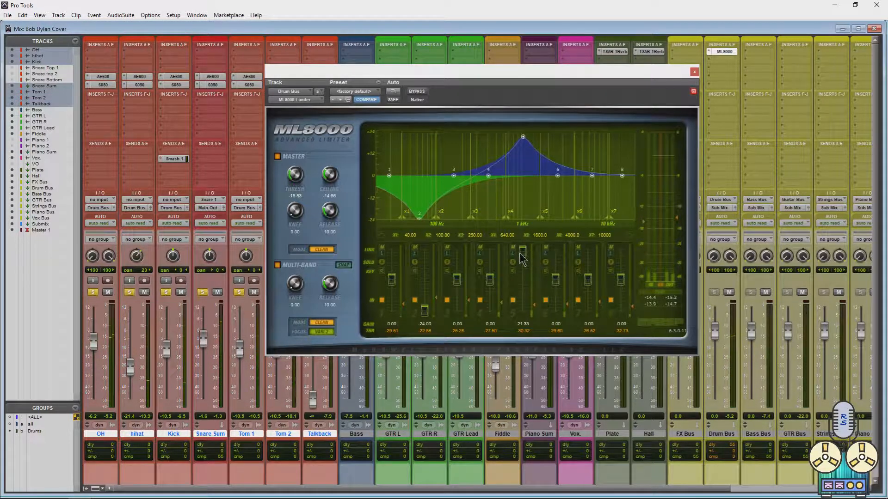
left_click(521, 257, "alt")
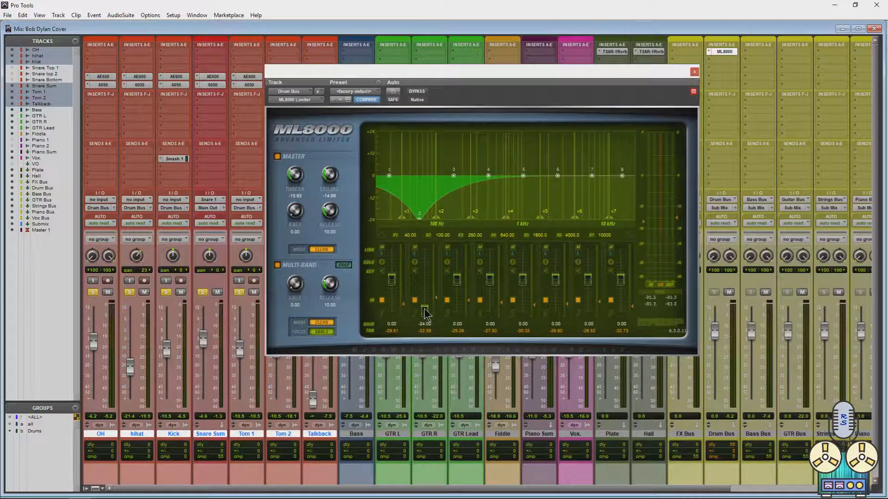
left_click(425, 311, "alt")
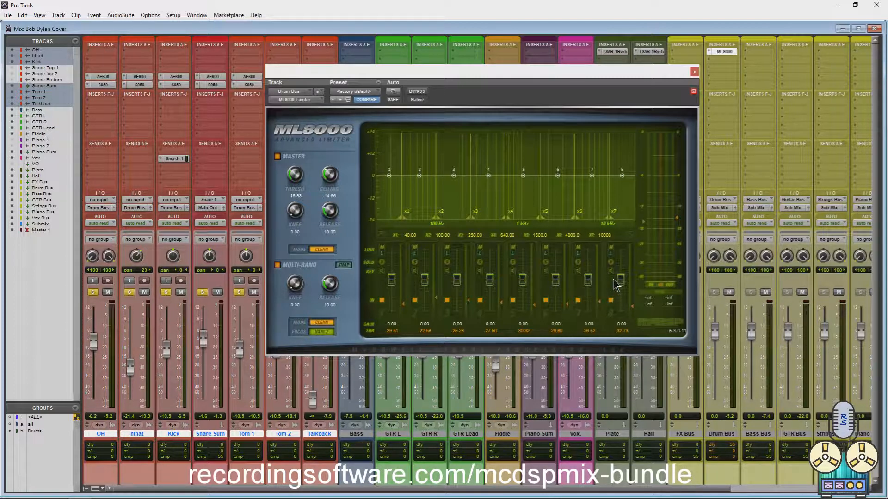
Step: Set the ML8000 gains to 7.11, 7.47, 2.13 and 2.84 on bands 1 to 4, -2.84 on band 6 and -2.13 on band 8
mouse_move(619, 279)
left_mouse_down()
mouse_move(621, 256)
mouse_move(635, 332)
mouse_move(638, 309)
mouse_move(621, 284)
left_mouse_up()
mouse_move(556, 279)
left_mouse_down()
mouse_move(561, 258)
mouse_move(579, 298)
mouse_move(567, 305)
left_mouse_up()
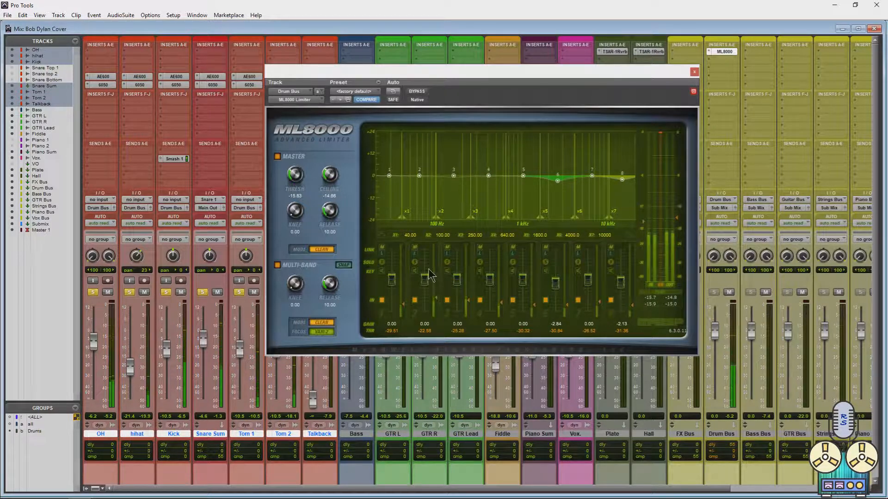
left_click_drag(430, 275, 392, 270)
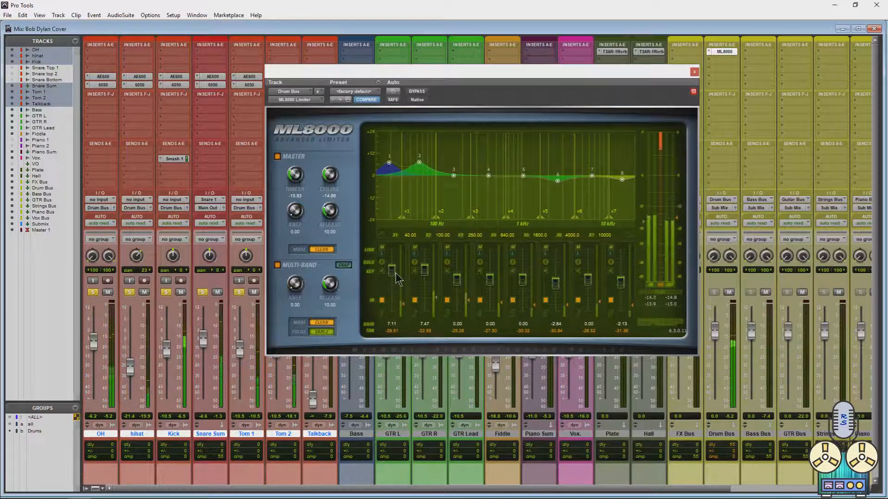
left_click_drag(461, 284, 495, 282)
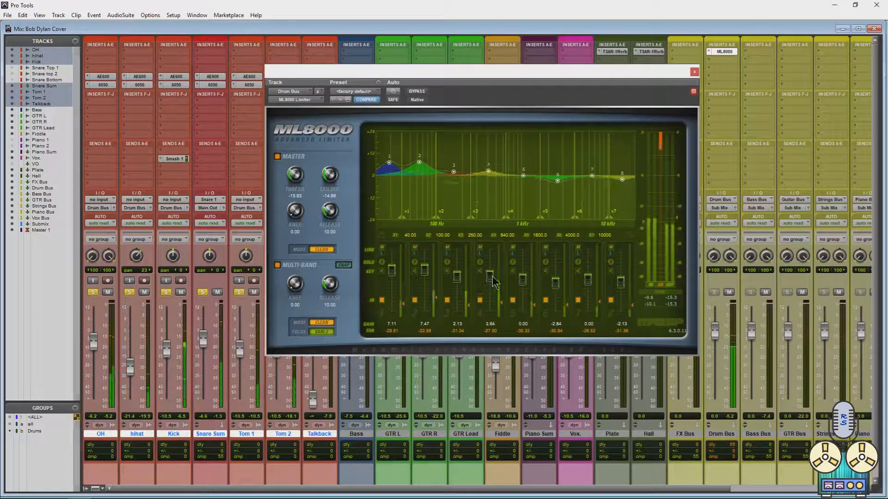
Step: Compare the soloed drums with the ML8000 bypassed and active, and clear the drum track solos
left_click(417, 92)
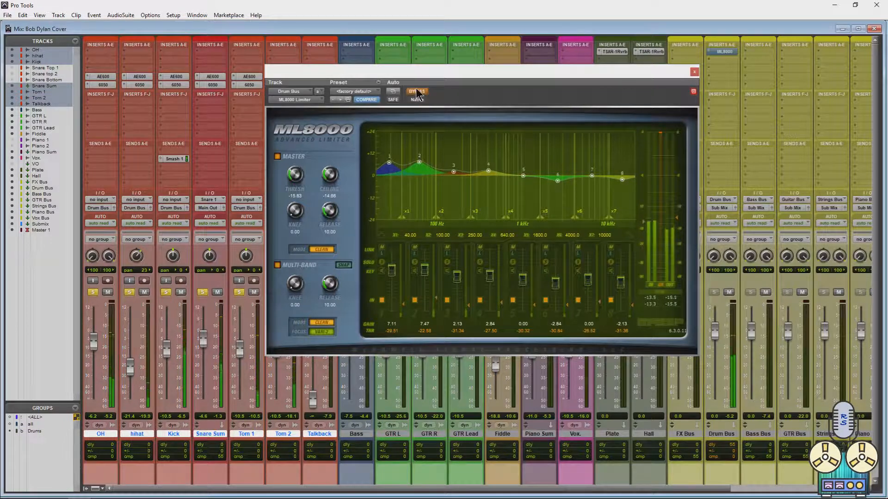
left_click(416, 92)
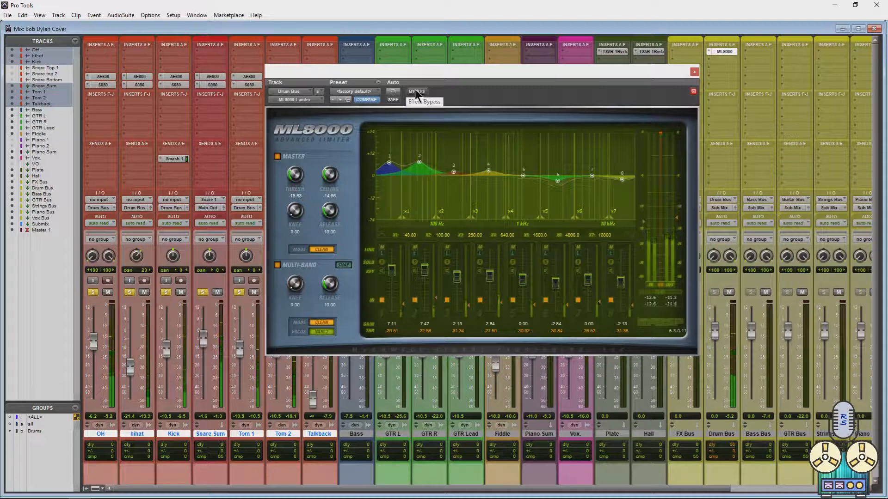
left_click(416, 91)
left_click(417, 92)
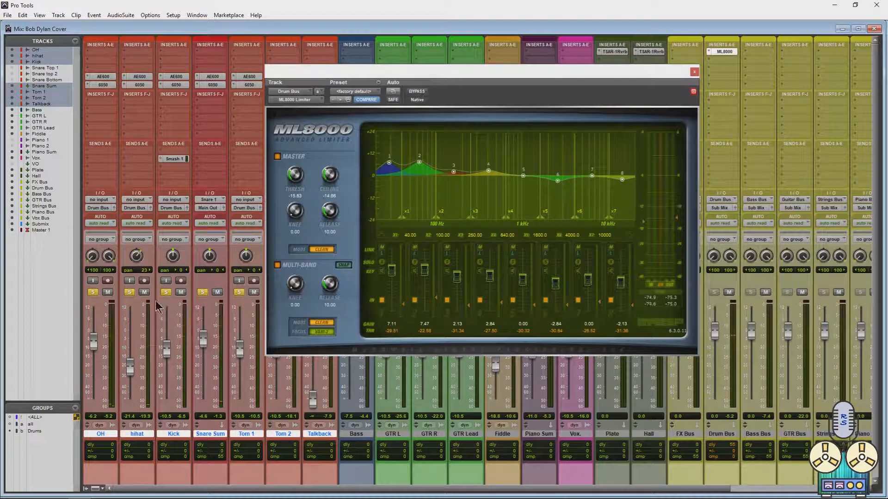
left_click(131, 293, "alt")
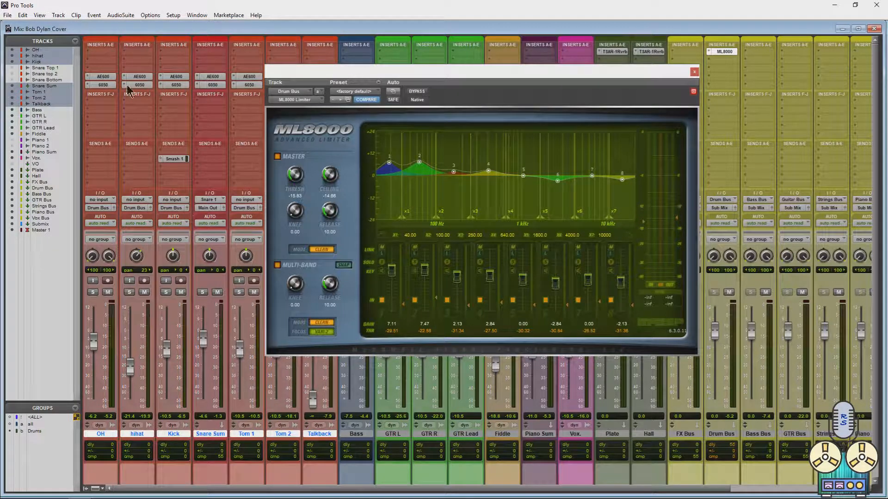
Step: Add the Drum Bus to the track selection and compare the full mix with the drum and bus plug-ins bypassed and active
left_click(720, 433, "ctrl")
key("shift+a")
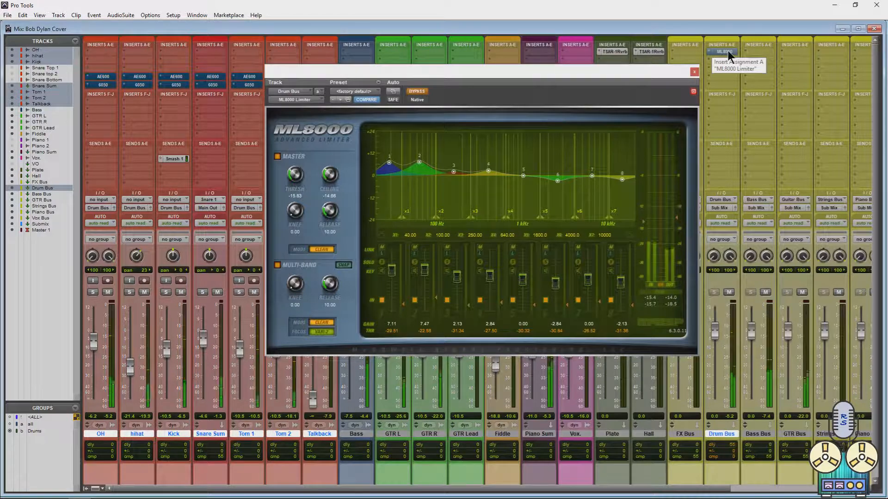
left_click(727, 52, "ctrl")
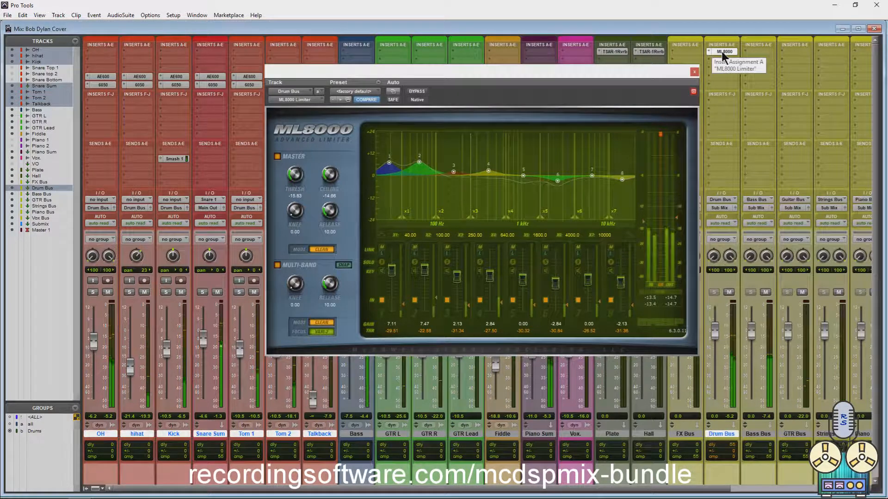
left_click(722, 52, "ctrl")
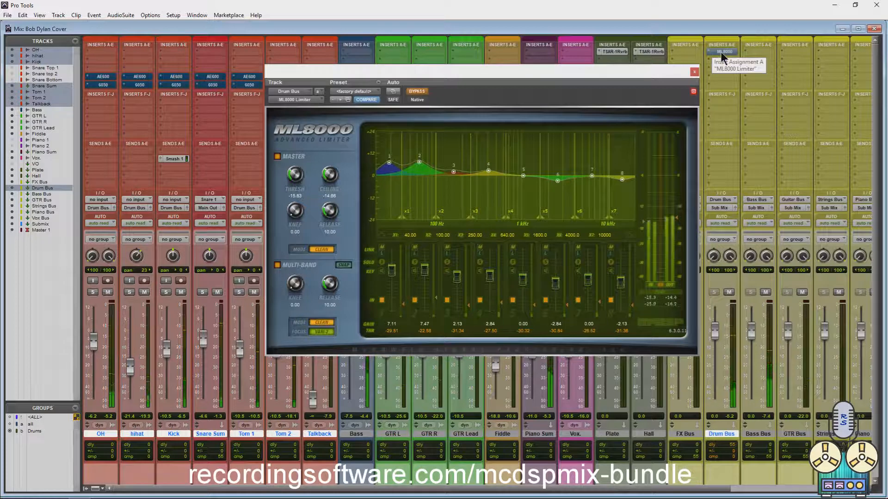
left_click(720, 51, "ctrl")
Step: Set the ML8000's multi-band limiter mode to Dynamic
scroll(723, 131, "right", 5)
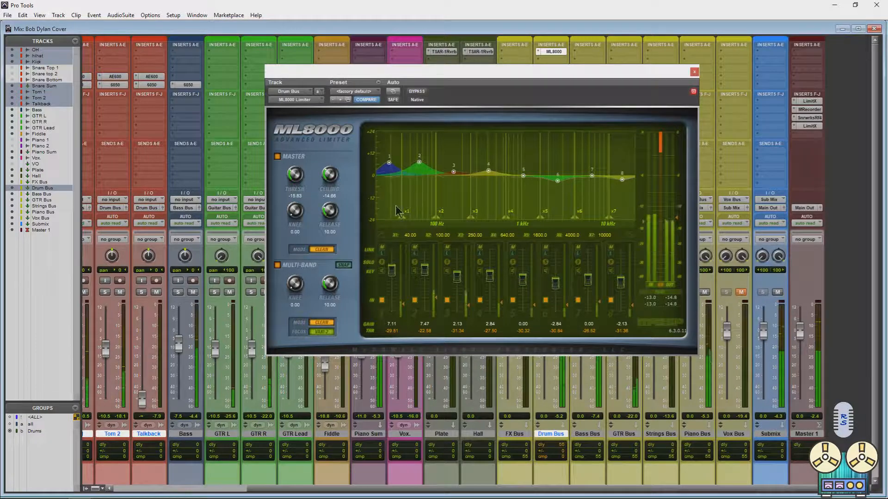
left_click(322, 322)
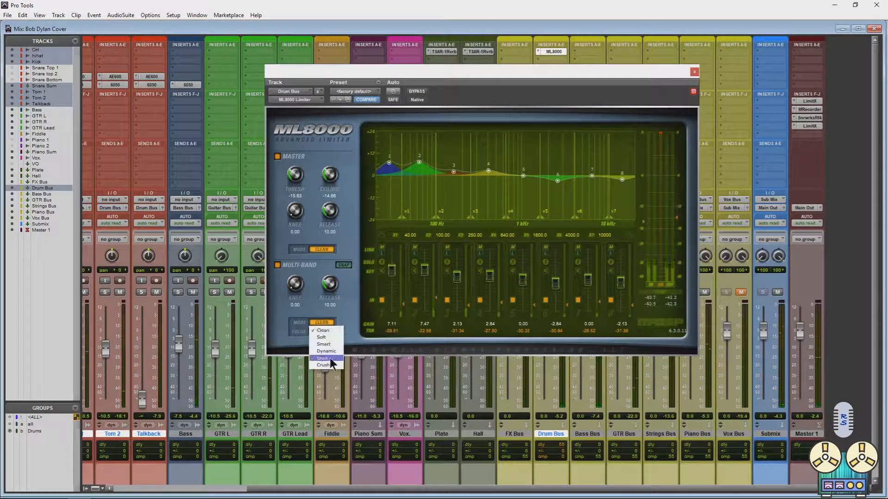
left_click(332, 352)
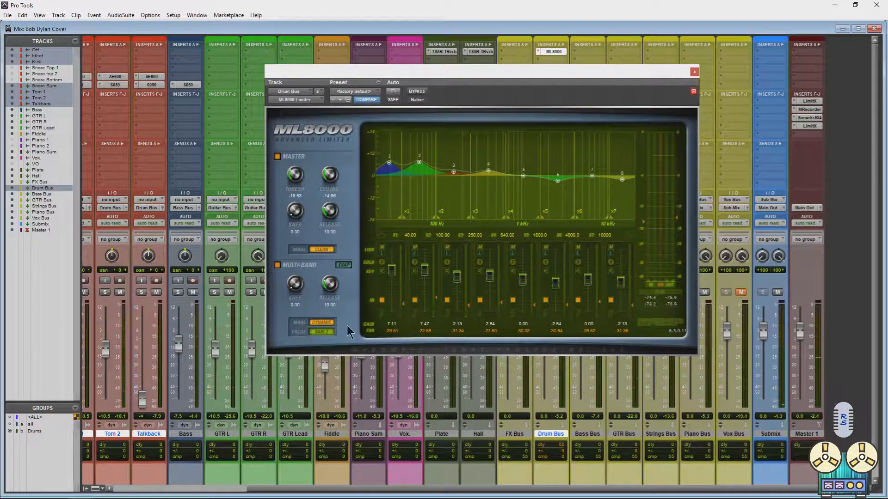